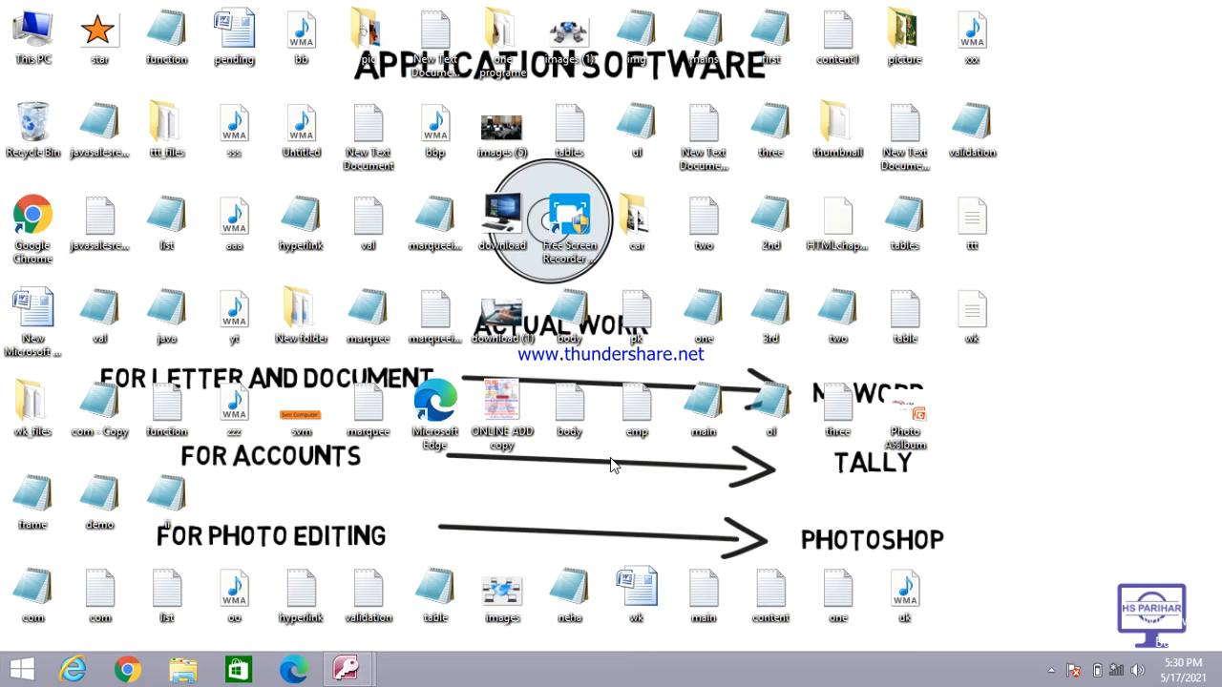
- Switch to the Access window holding the sales reprt database and select Table1
{"action": "mouse_move", "coordinate": [364, 665]}
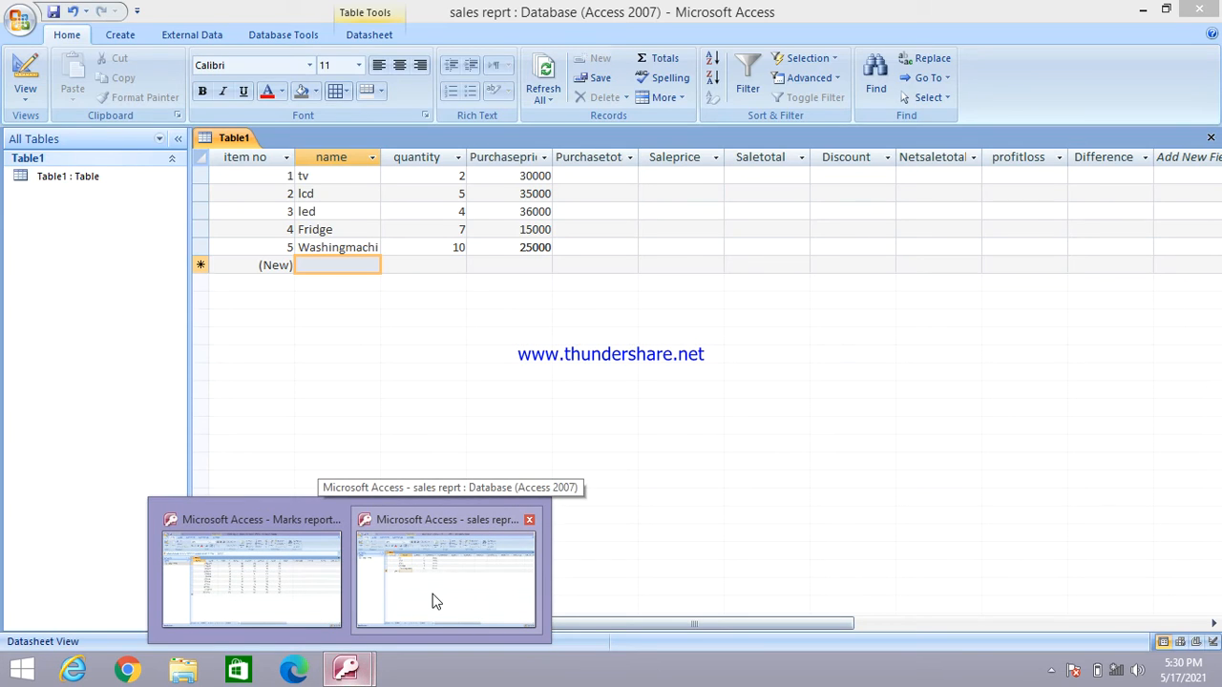
{"action": "left_click", "coordinate": [433, 601]}
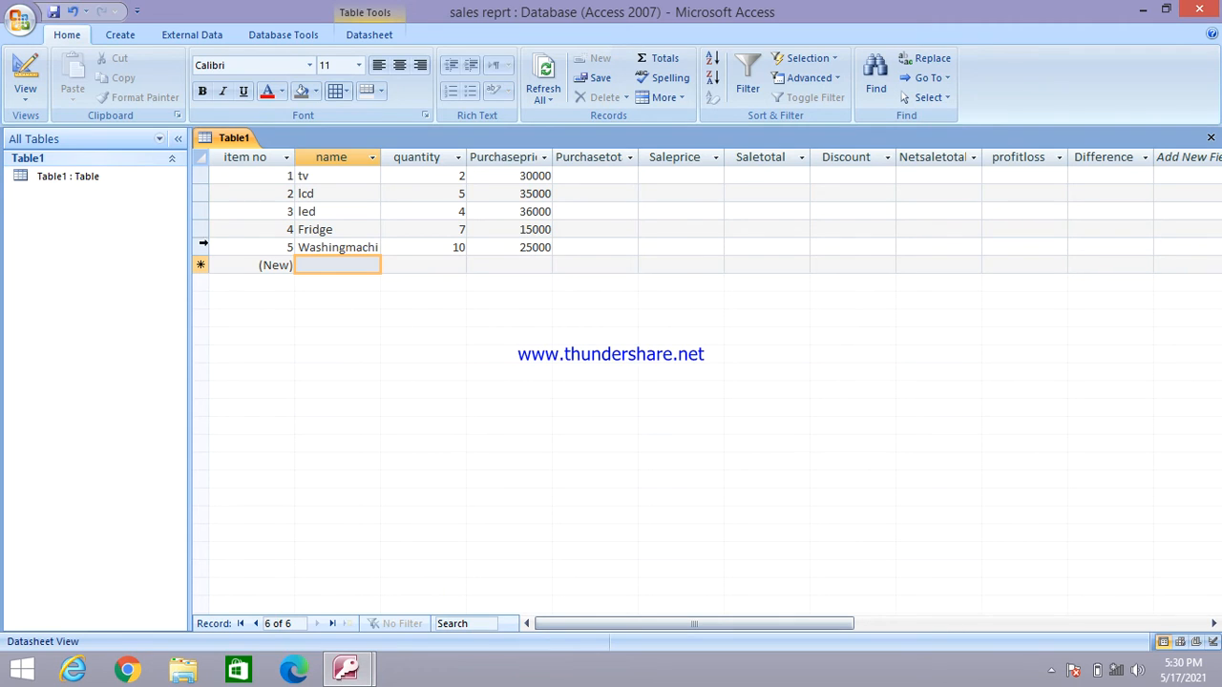
{"action": "left_click", "coordinate": [160, 173]}
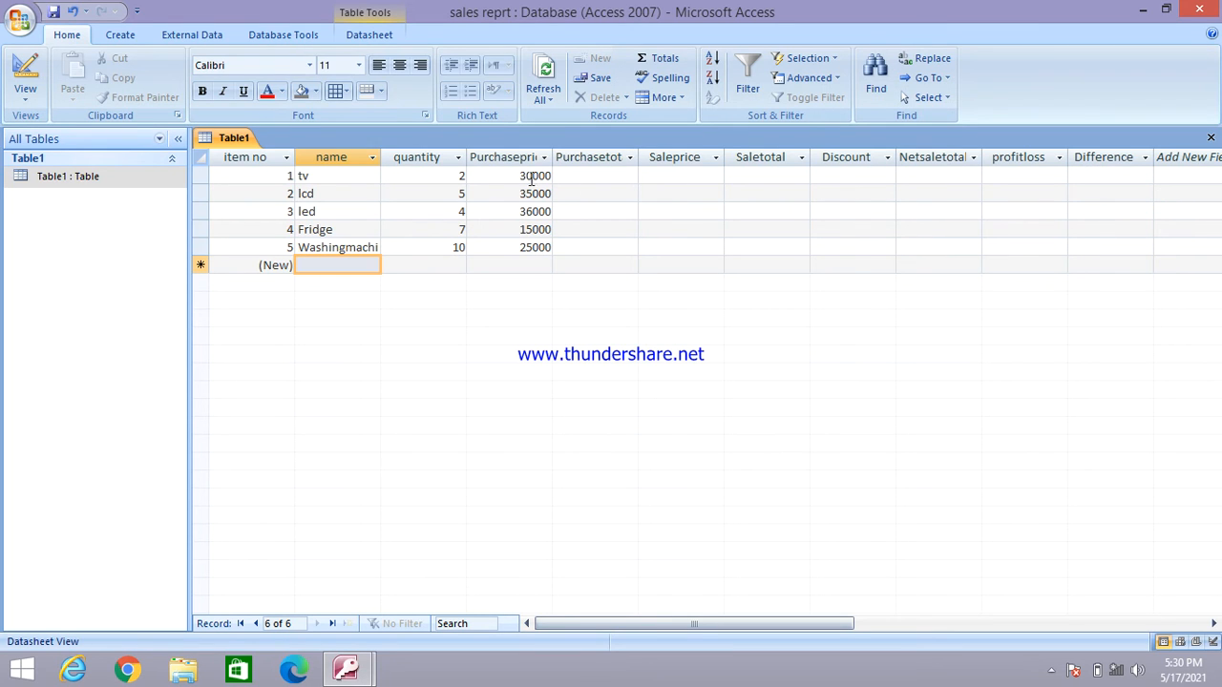
- Create a new query in design view and add Table1 as its source
{"action": "left_click", "coordinate": [120, 35]}
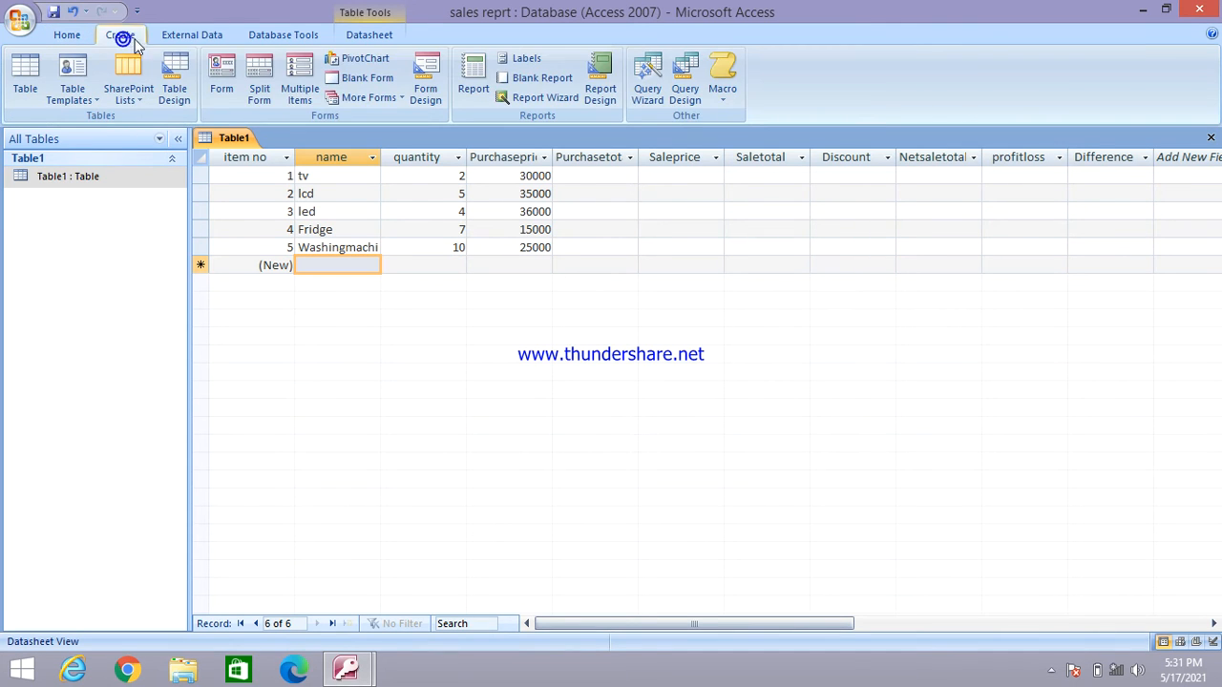
{"action": "left_click", "coordinate": [685, 93]}
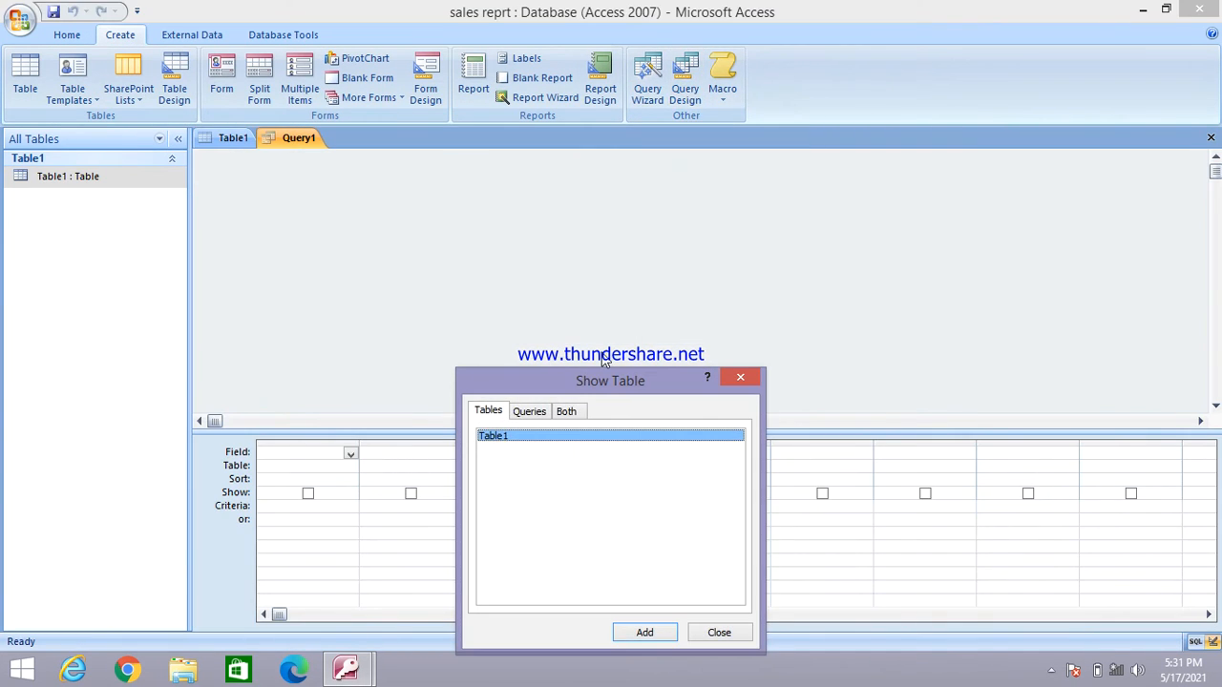
{"action": "left_click_drag", "start_coordinate": [543, 384], "coordinate": [478, 191]}
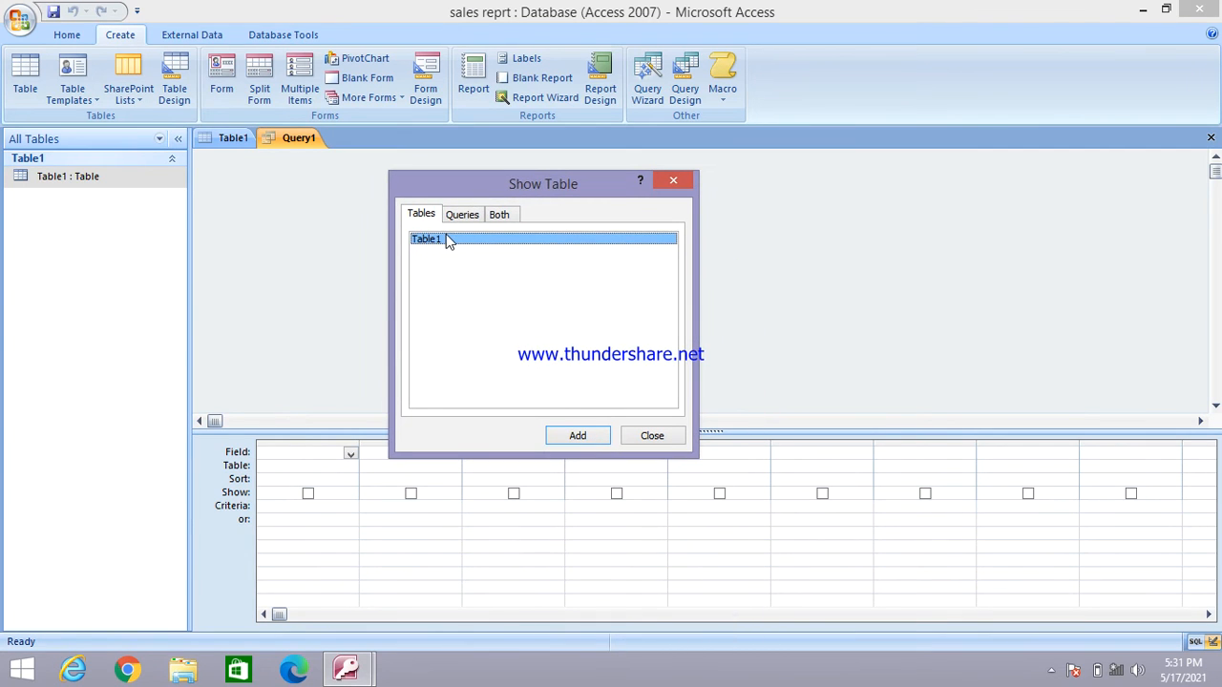
{"action": "left_click", "coordinate": [574, 439]}
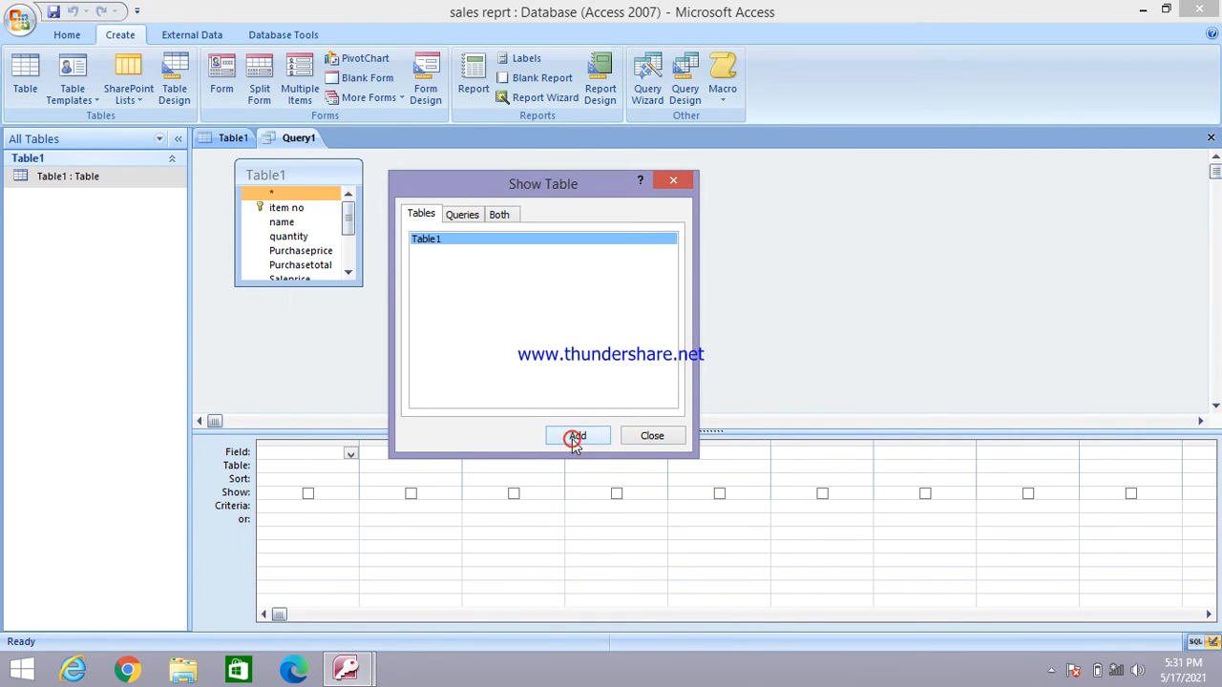
{"action": "left_click", "coordinate": [652, 436]}
- Enlarge the Table1 field list and add every field from item no through Difference to the query grid
{"action": "left_click_drag", "start_coordinate": [307, 288], "coordinate": [302, 388]}
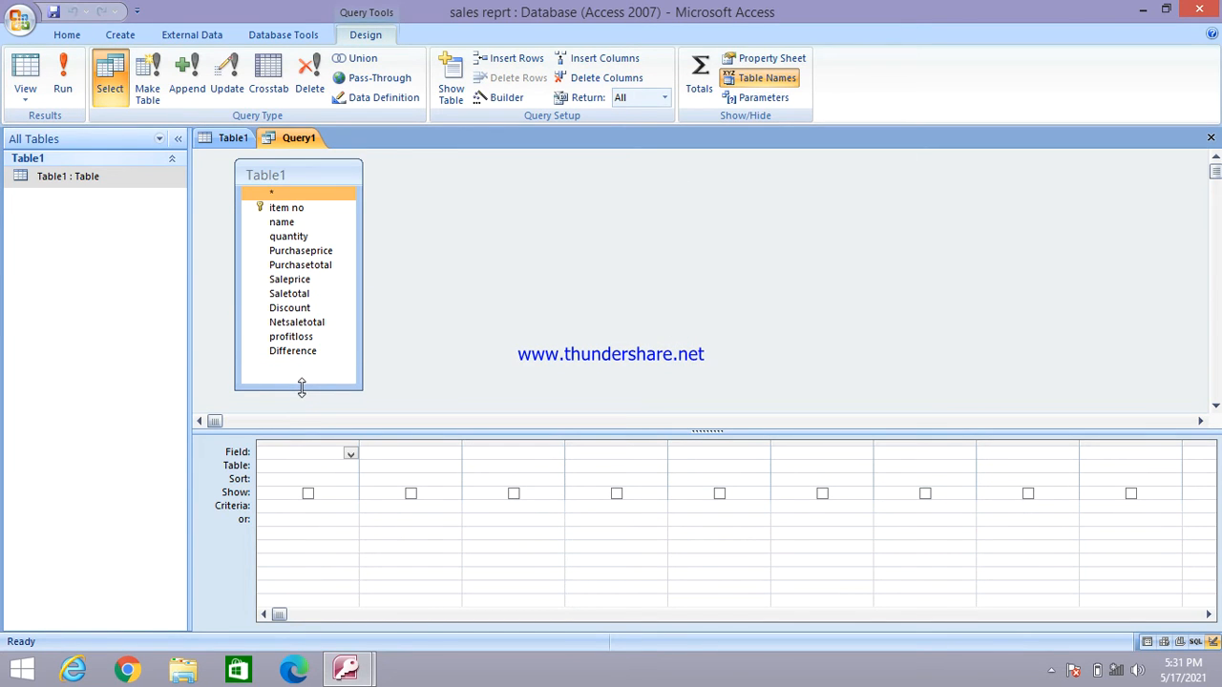
{"action": "double_click", "coordinate": [283, 209]}
{"action": "left_click", "coordinate": [298, 222]}
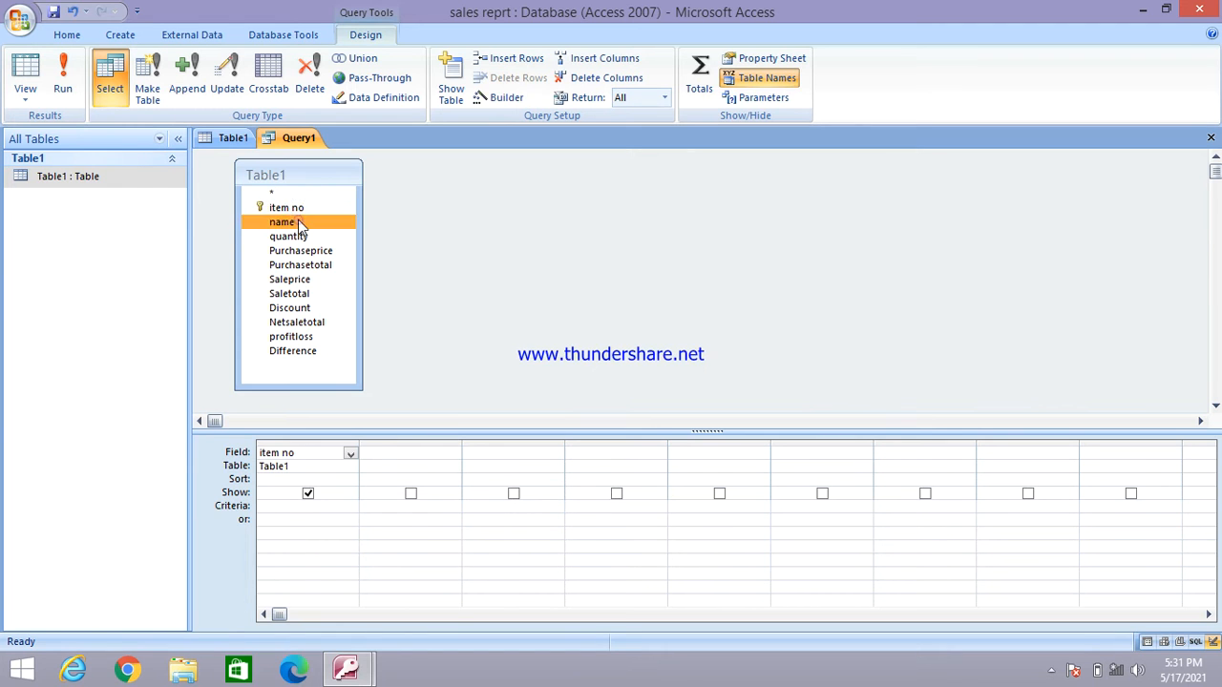
{"action": "double_click", "coordinate": [298, 222]}
{"action": "double_click", "coordinate": [300, 237]}
{"action": "double_click", "coordinate": [301, 251]}
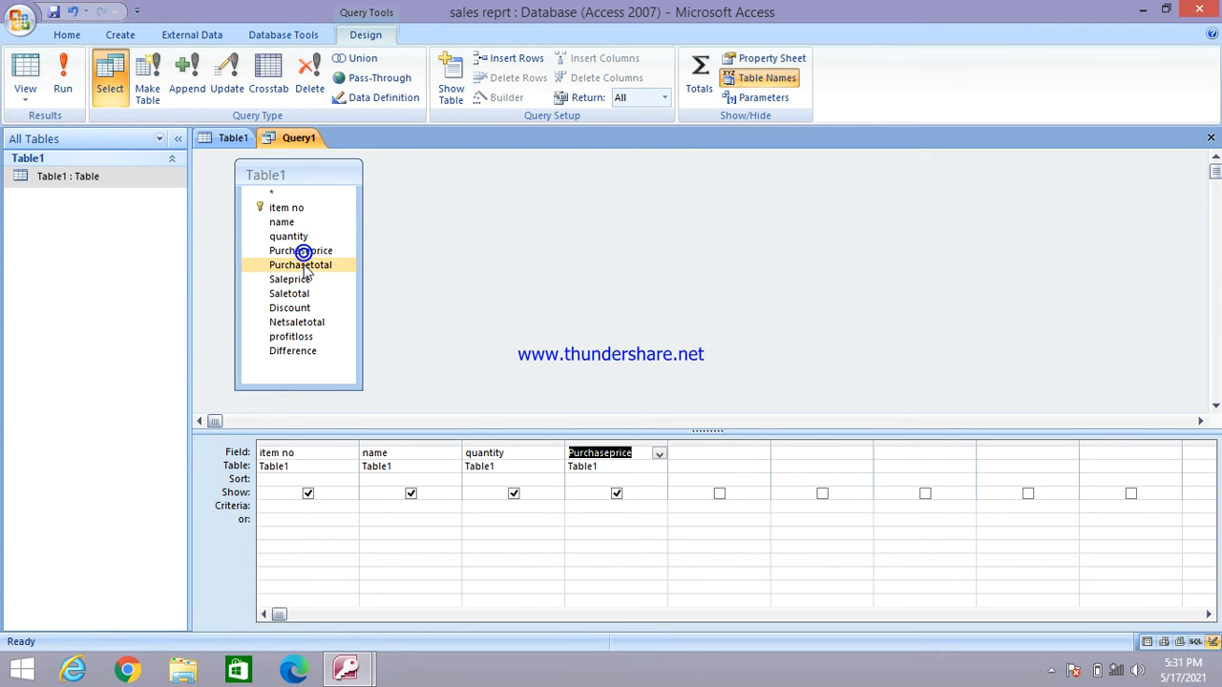
{"action": "double_click", "coordinate": [301, 265]}
{"action": "double_click", "coordinate": [302, 278]}
{"action": "left_click", "coordinate": [304, 294]}
{"action": "double_click", "coordinate": [304, 294]}
{"action": "double_click", "coordinate": [291, 308]}
{"action": "double_click", "coordinate": [295, 323]}
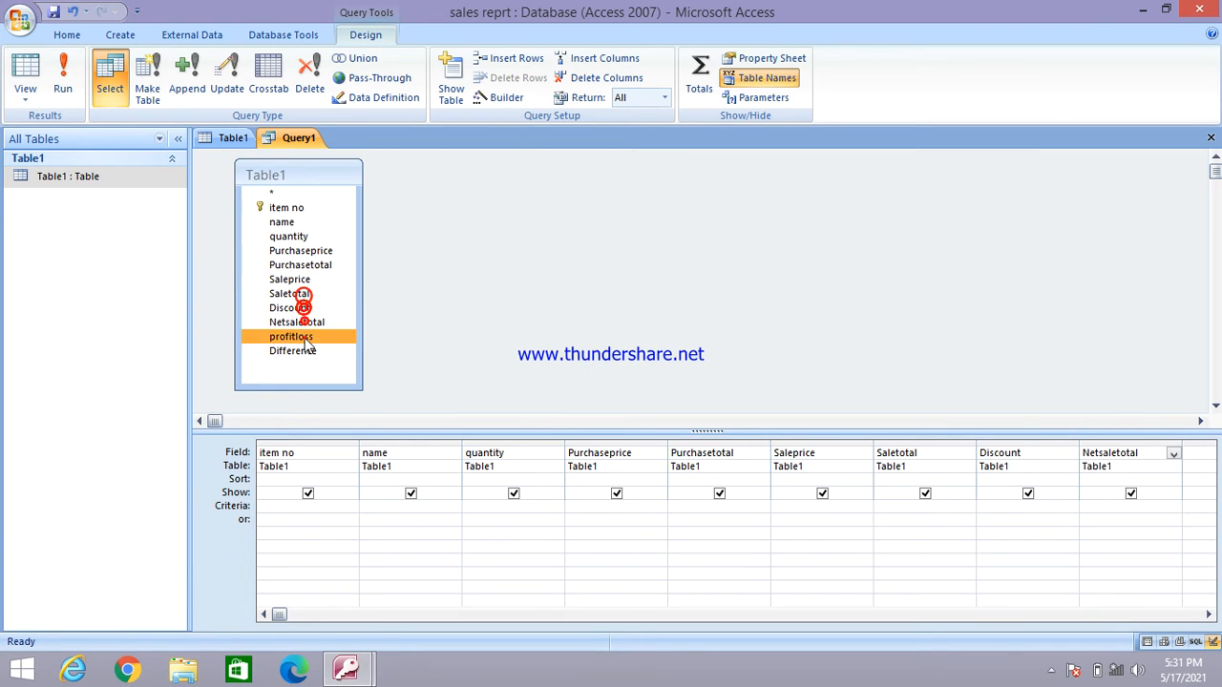
{"action": "double_click", "coordinate": [292, 337]}
{"action": "double_click", "coordinate": [300, 352]}
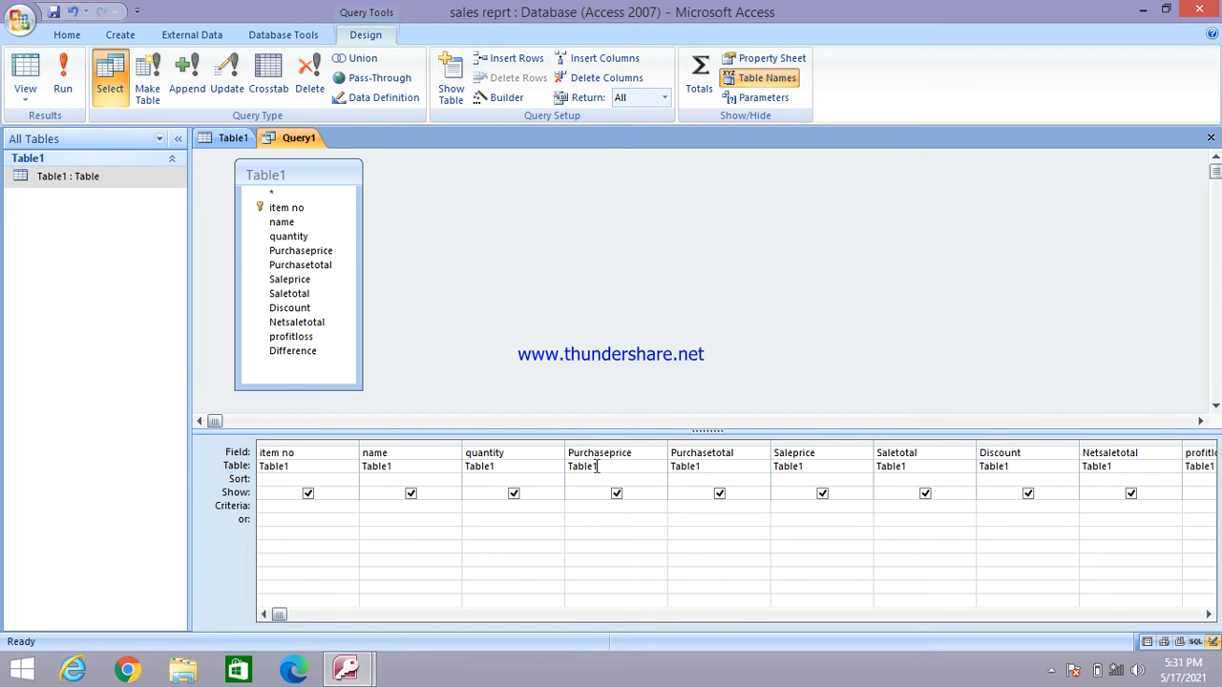
- Open the Purchasetotal field in the Zoom editor and set its font to Tahoma Bold, size 12
{"action": "left_click", "coordinate": [681, 506]}
{"action": "right_click", "coordinate": [743, 453]}
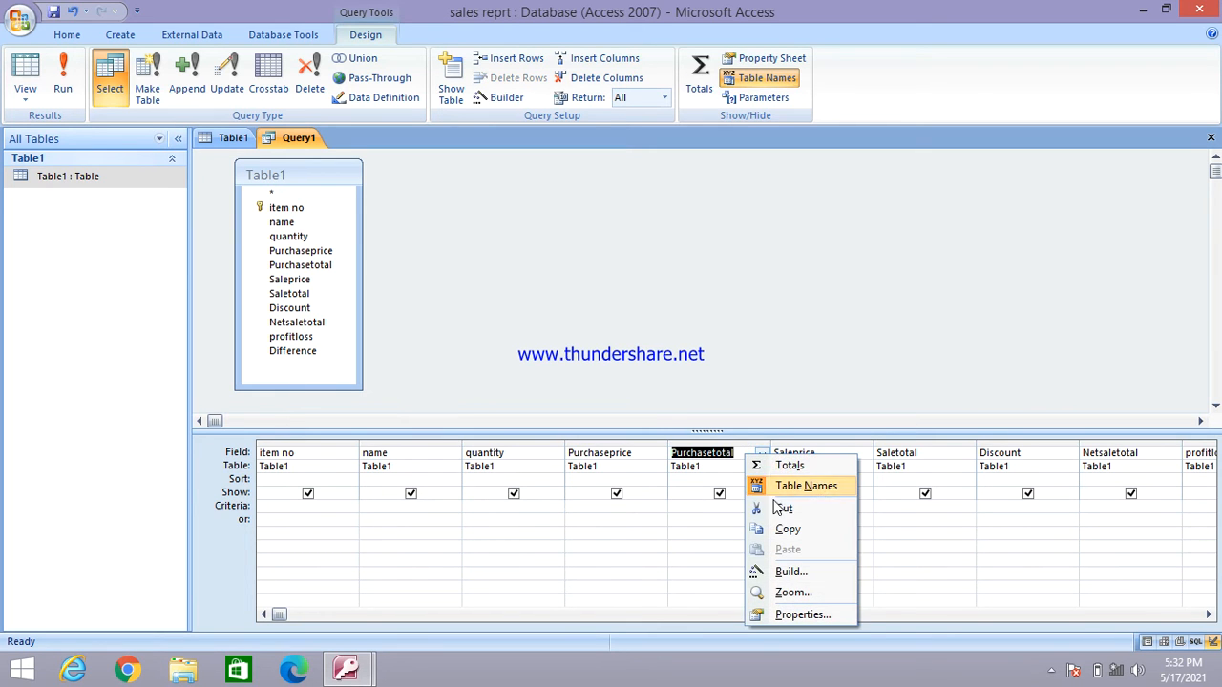
{"action": "left_click", "coordinate": [790, 593]}
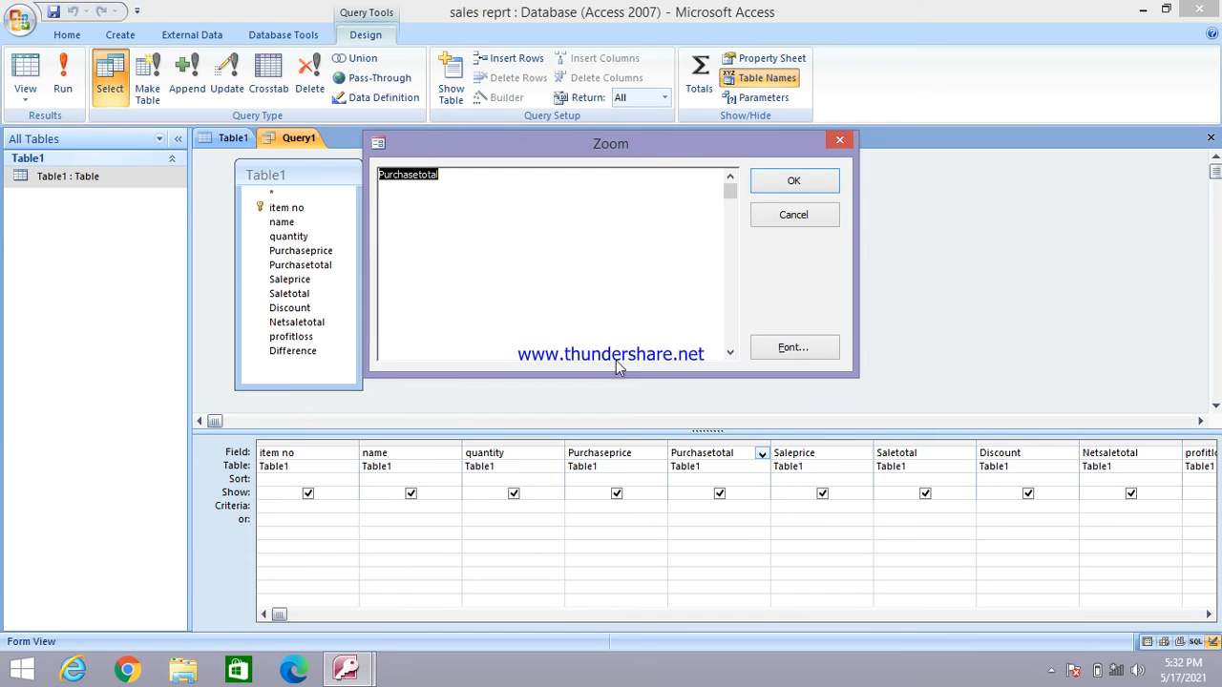
{"action": "left_click", "coordinate": [793, 347]}
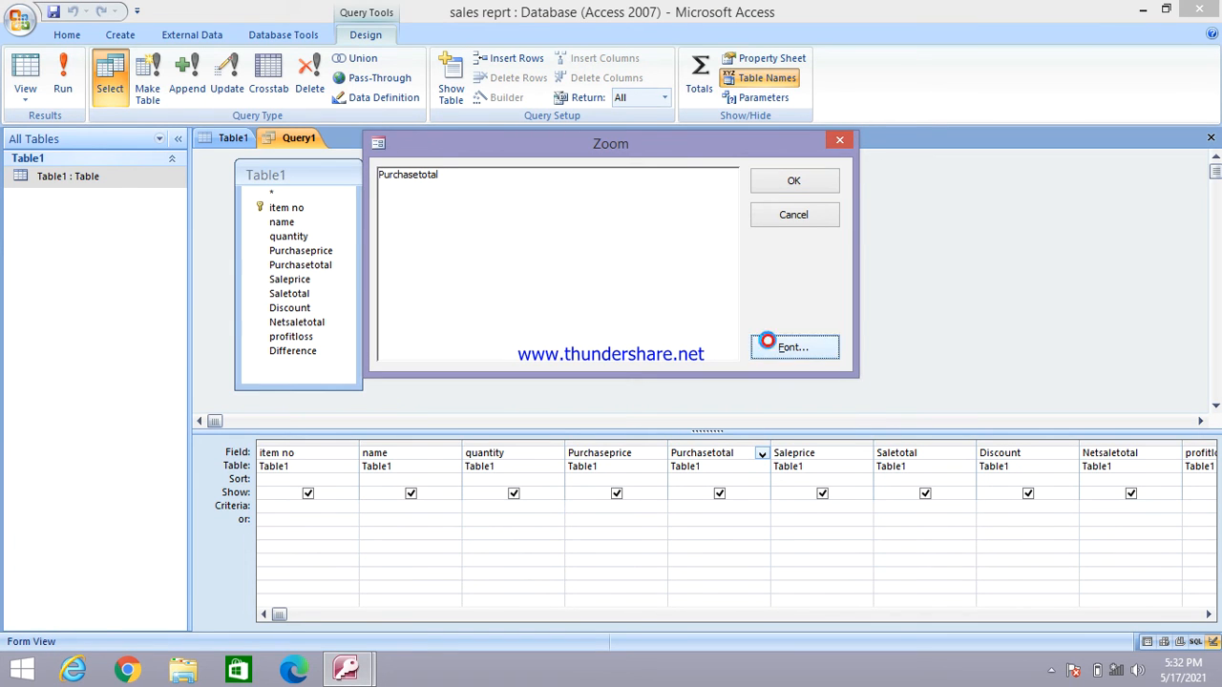
{"action": "left_click", "coordinate": [588, 328]}
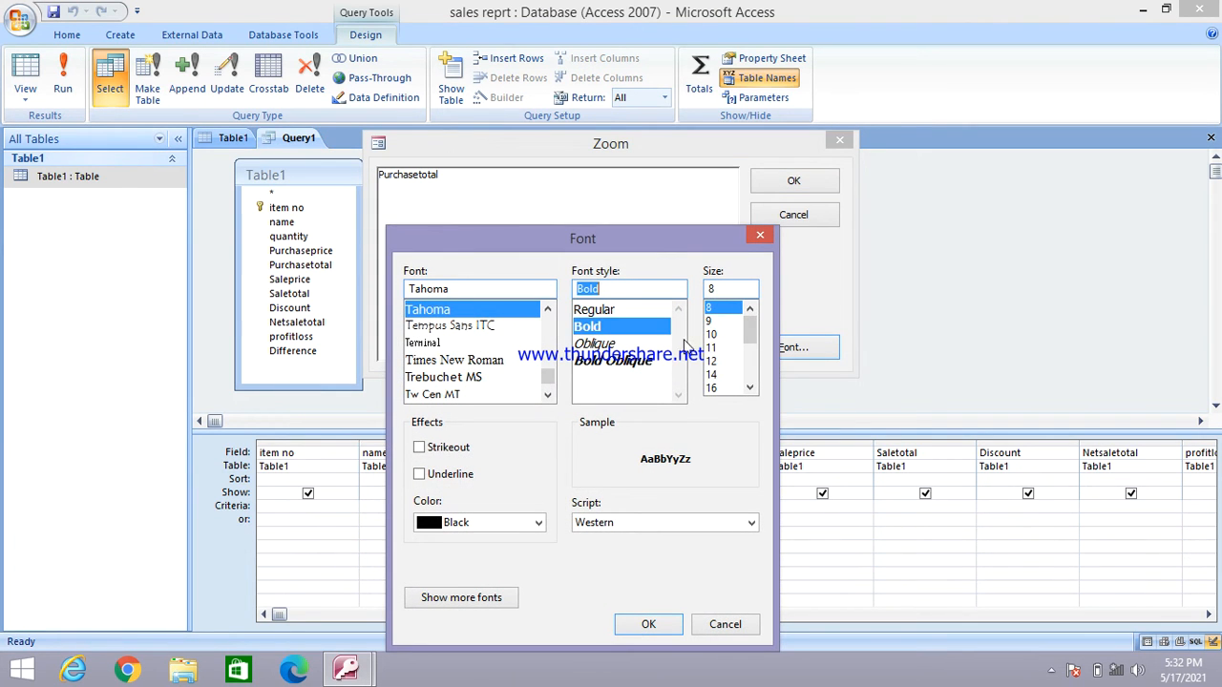
{"action": "left_click", "coordinate": [716, 362]}
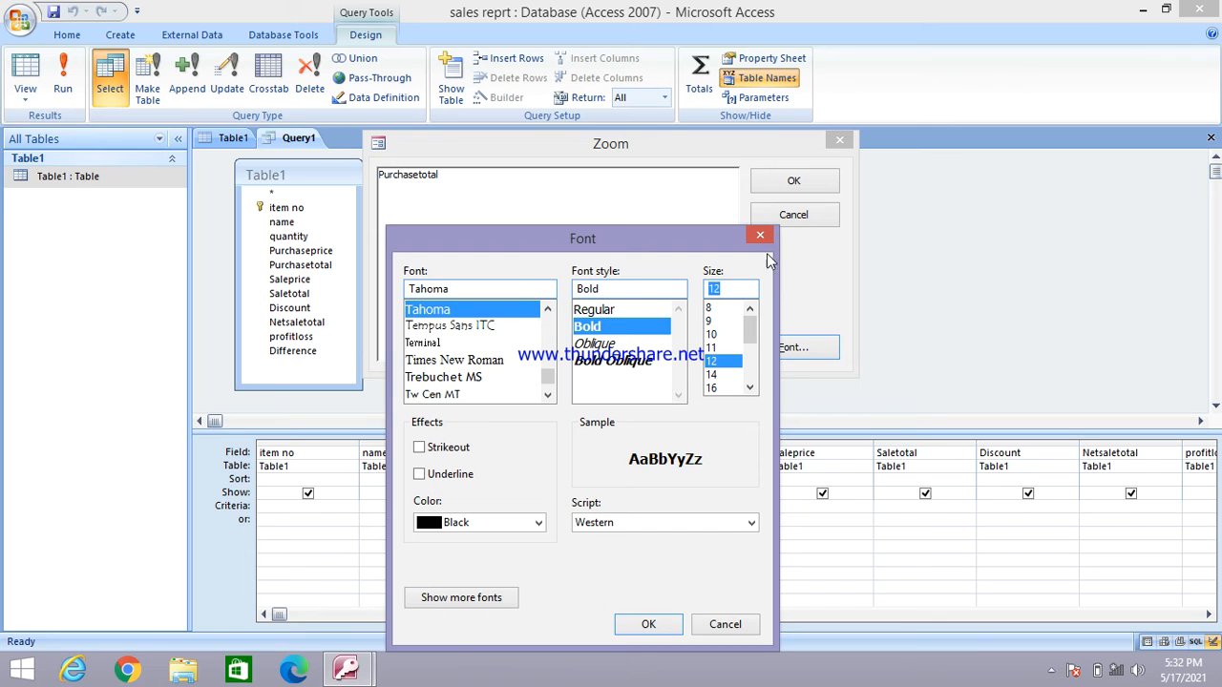
{"action": "left_click", "coordinate": [668, 620]}
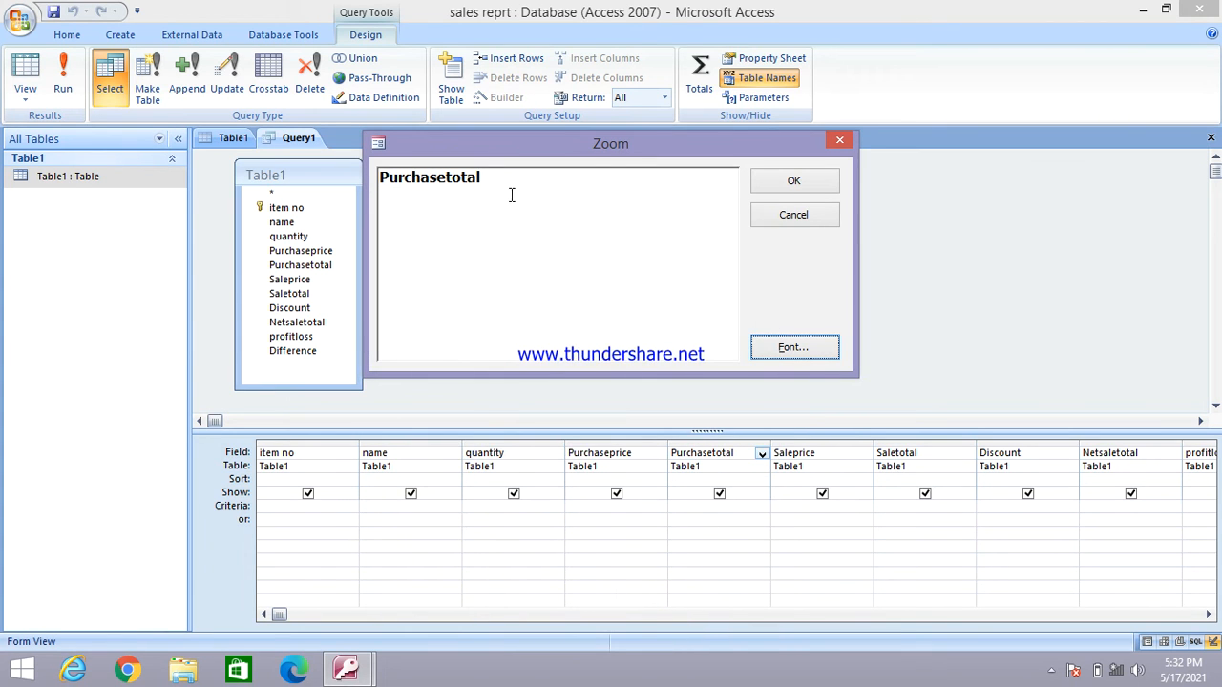
- Turn the Purchasetotal field into the calculated expression Purchasetotal:[quantity]*[purchaseprice] and apply it
{"action": "left_click", "coordinate": [493, 181]}
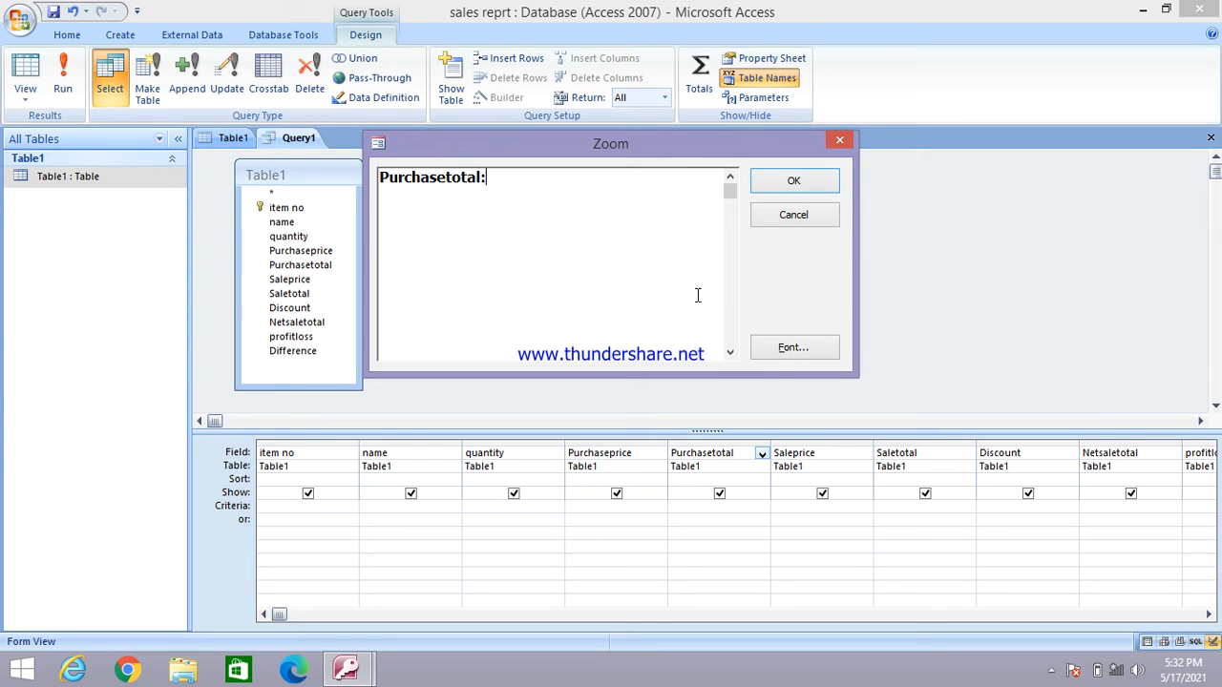
{"action": "type", "text": "["}
{"action": "type", "text": "q"}
{"action": "type", "text": "uant"}
{"action": "type", "text": "uty"}
{"action": "key", "text": "BackSpace"}
{"action": "key", "text": "BackSpace"}
{"action": "key", "text": "BackSpace"}
{"action": "type", "text": "ity]*"}
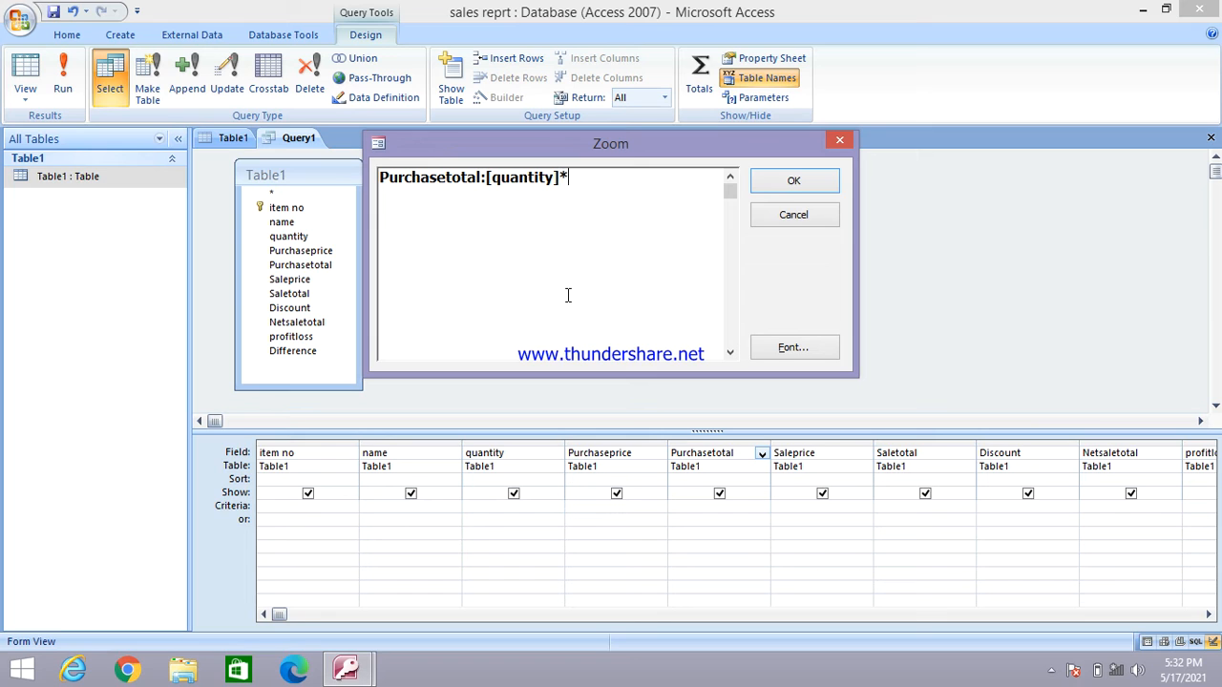
{"action": "type", "text": "[purchasepr"}
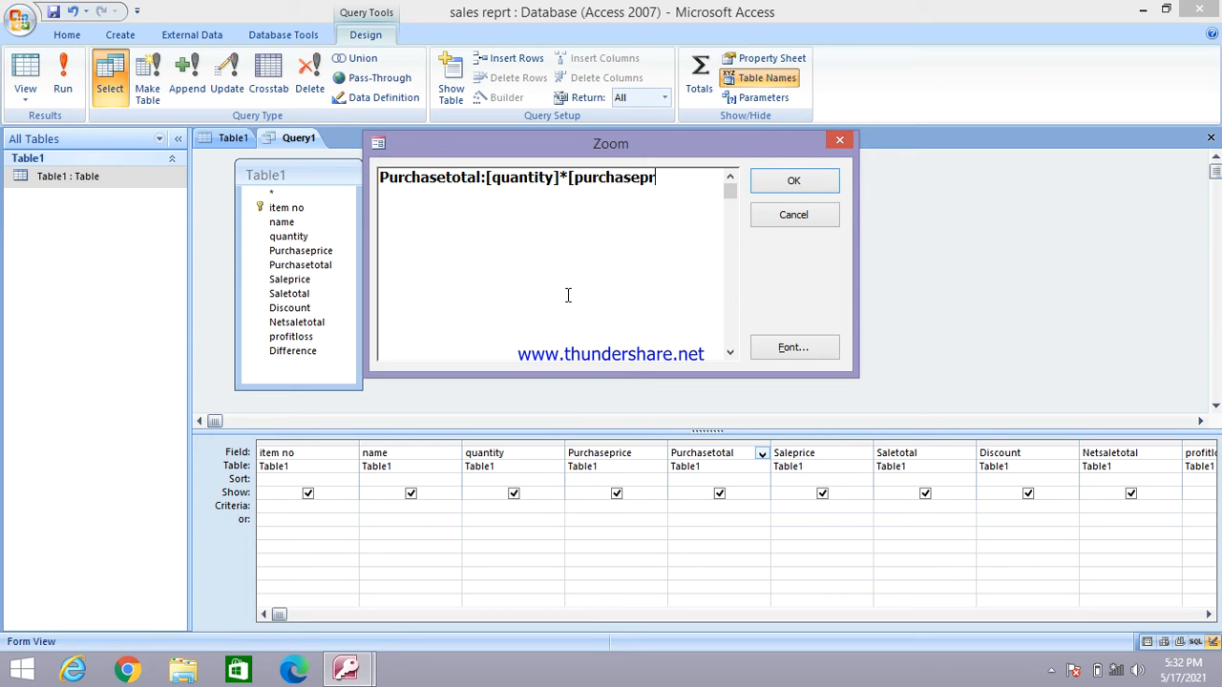
{"action": "type", "text": "ice]"}
{"action": "left_click", "coordinate": [779, 185]}
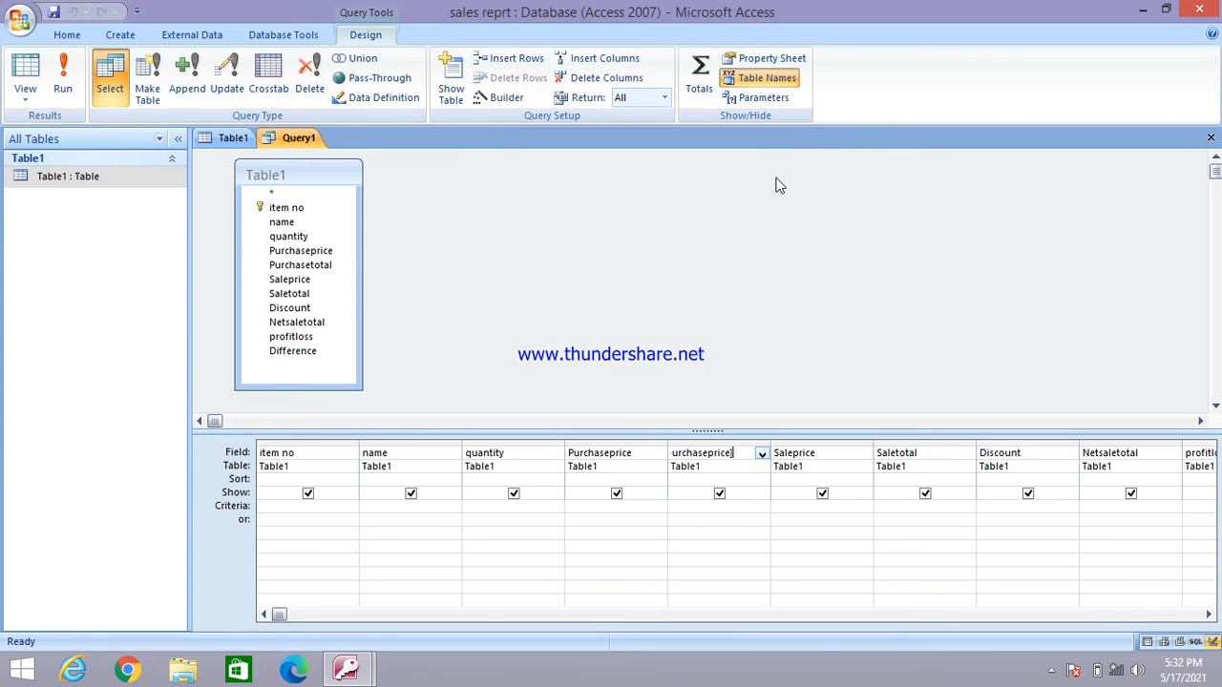
- Check the calculated Purchasetotal column in the query's datasheet and return to design view
{"action": "left_click", "coordinate": [25, 71]}
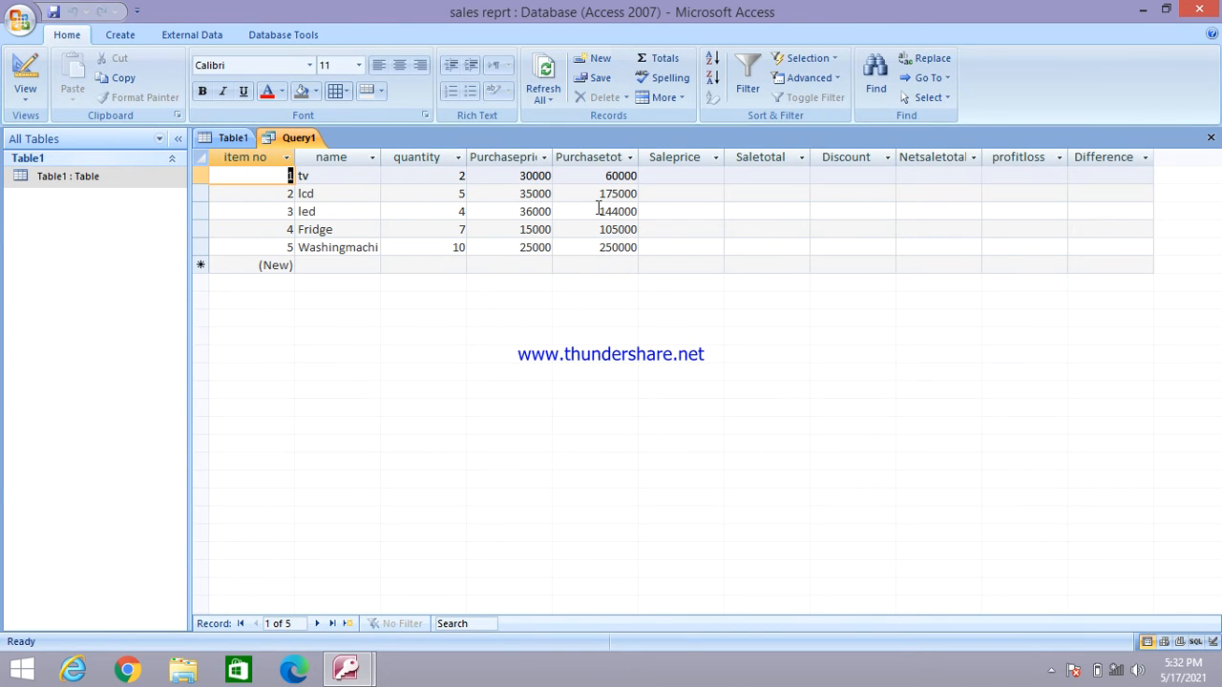
{"action": "left_click", "coordinate": [25, 96]}
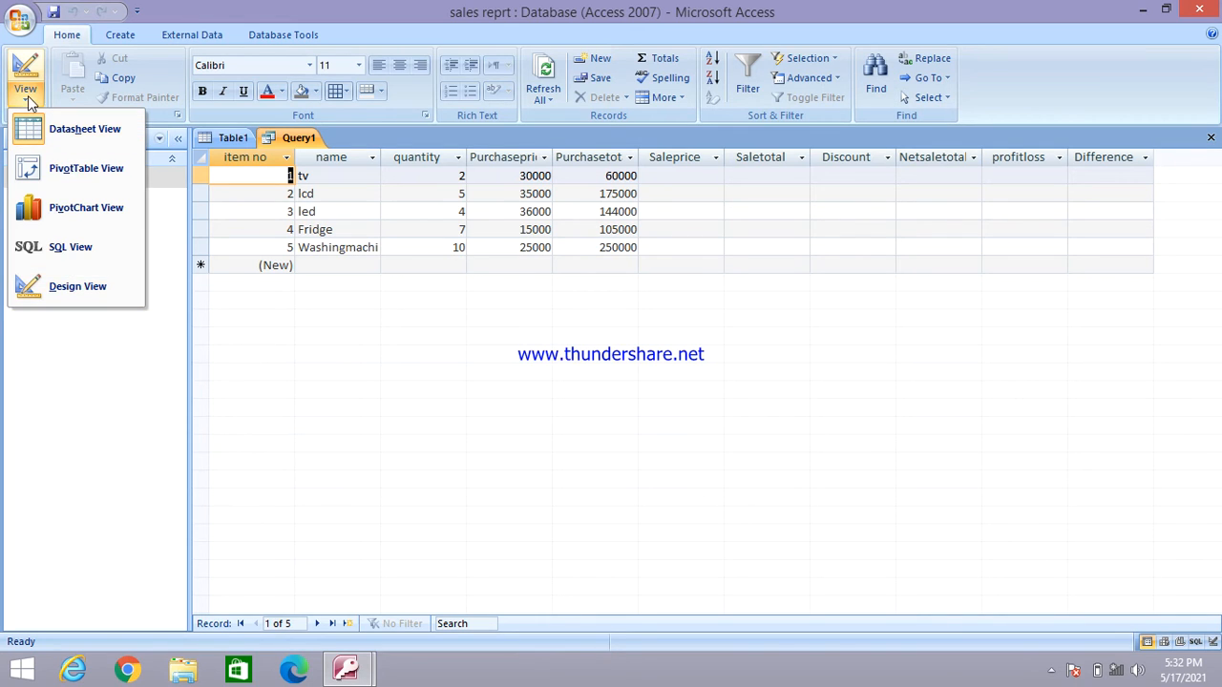
{"action": "left_click", "coordinate": [68, 288]}
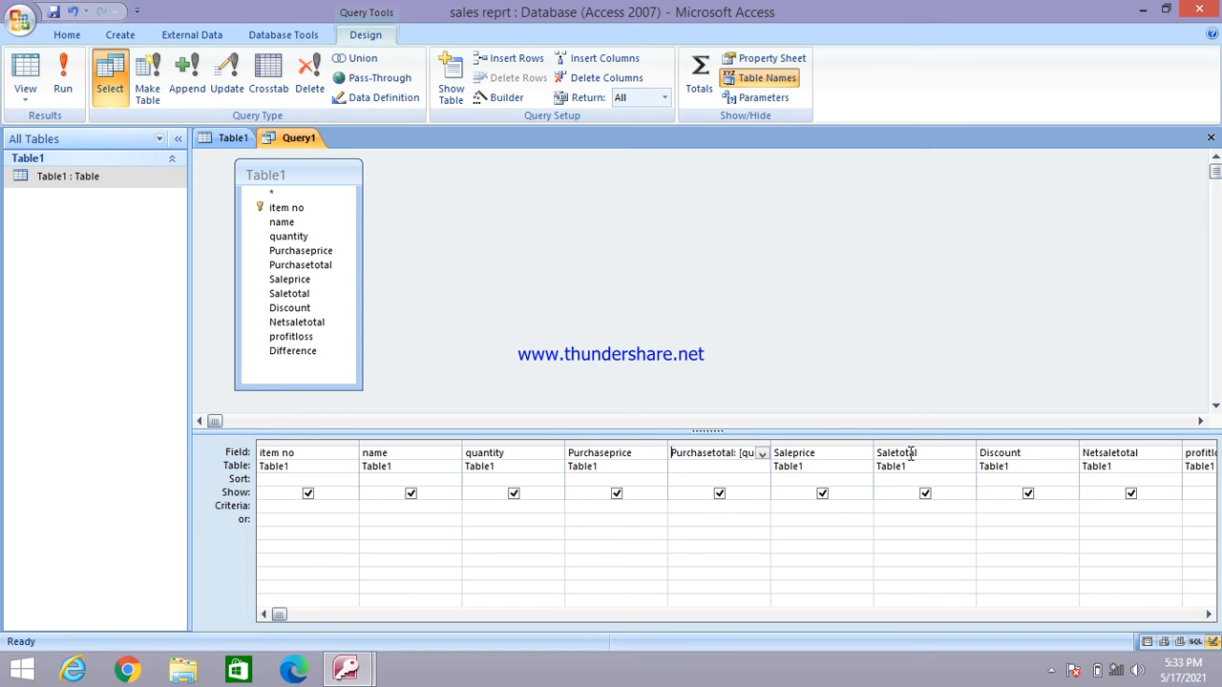
- Copy the whole Purchasetotal expression and paste it after the name of the Saletotal field in the Zoom editor
{"action": "right_click", "coordinate": [762, 458]}
{"action": "left_click", "coordinate": [775, 589]}
{"action": "key", "text": "ctrl+c"}
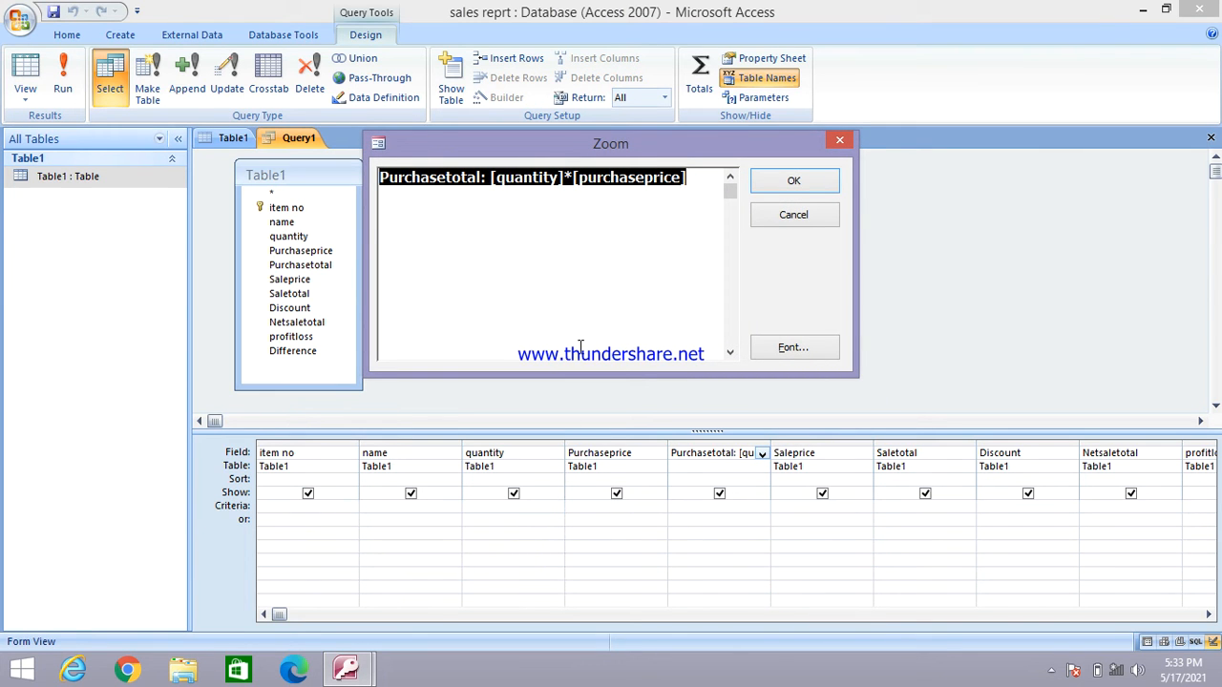
{"action": "left_click", "coordinate": [819, 182]}
{"action": "left_click", "coordinate": [931, 453]}
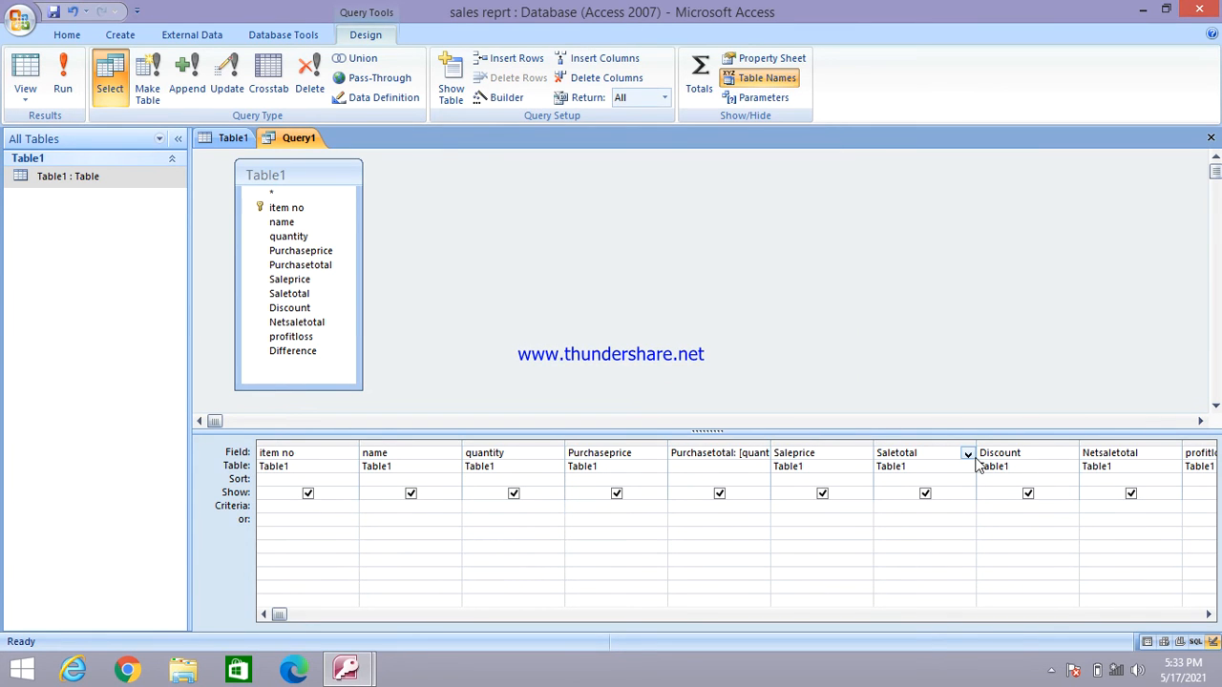
{"action": "right_click", "coordinate": [973, 461]}
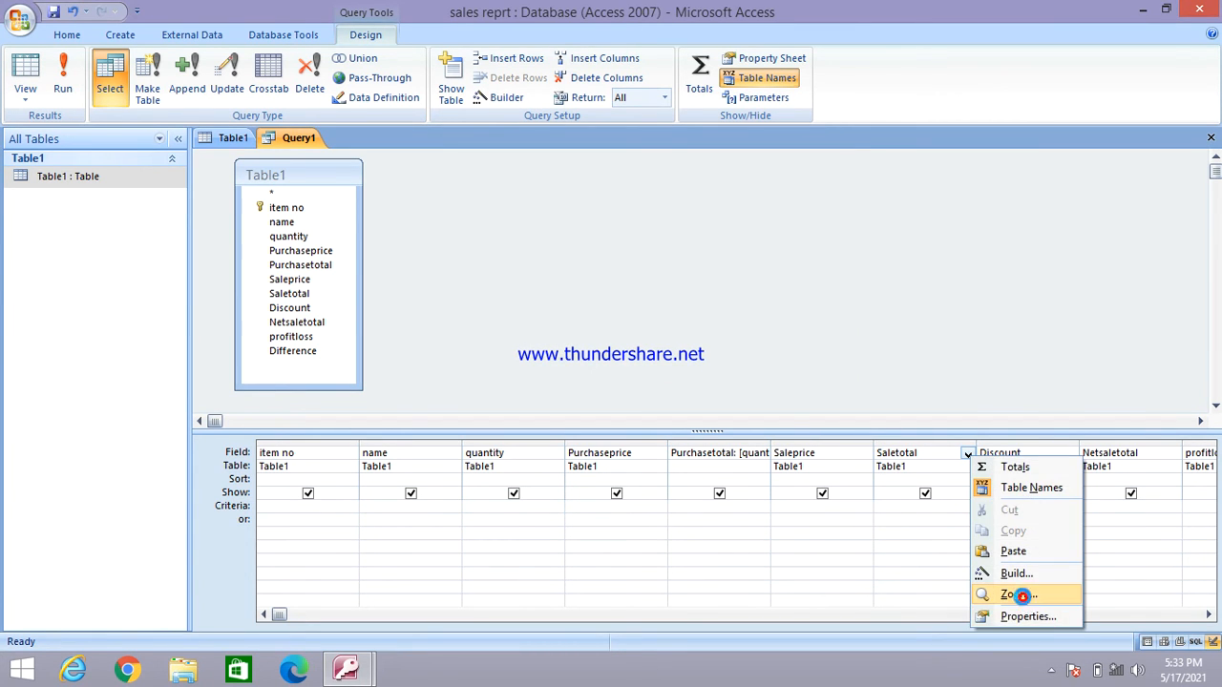
{"action": "left_click", "coordinate": [1019, 594]}
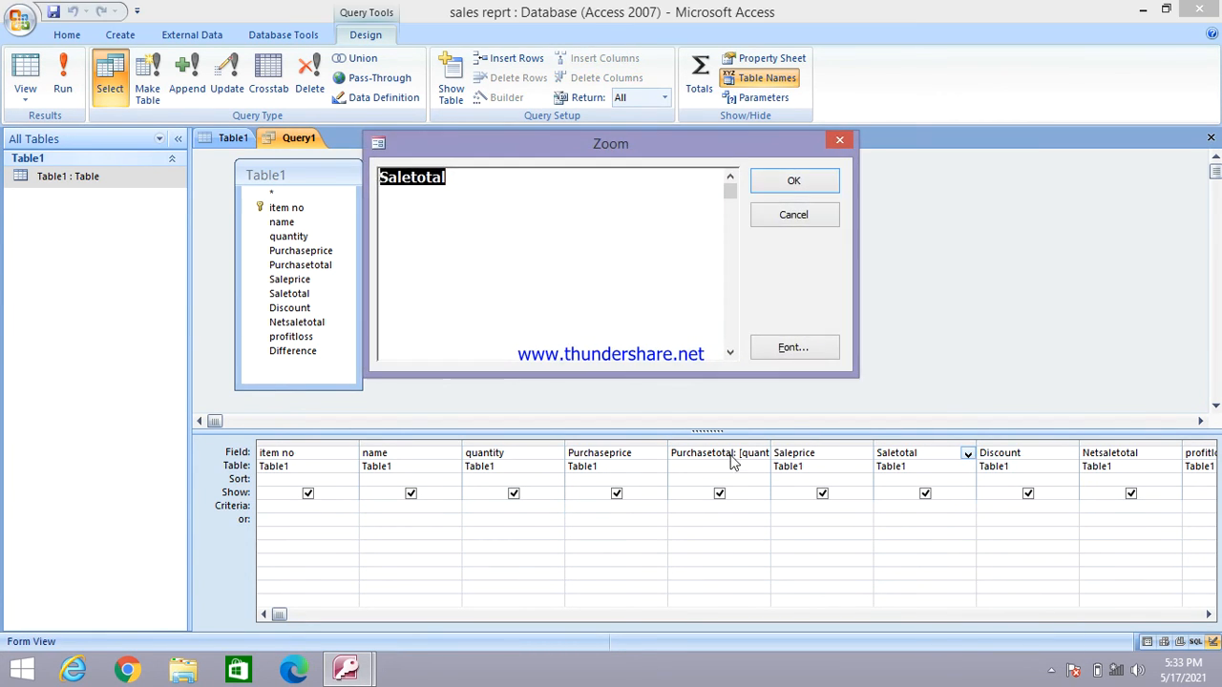
{"action": "left_click", "coordinate": [471, 183]}
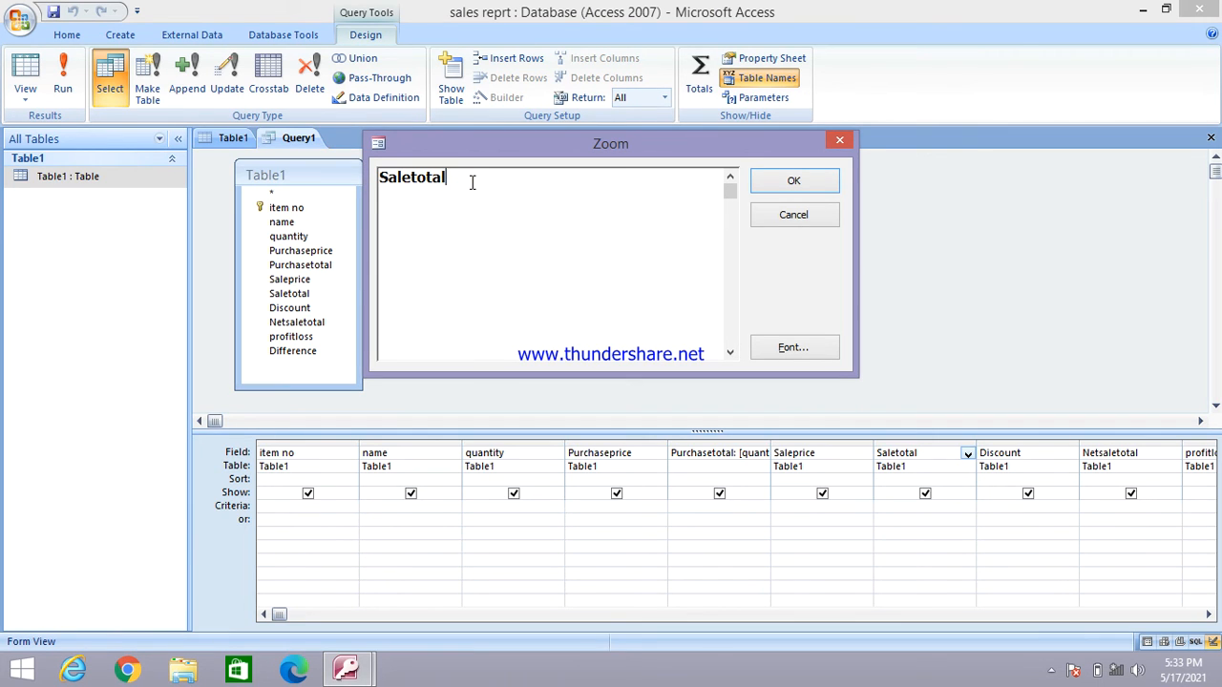
{"action": "key", "text": "ctrl+v"}
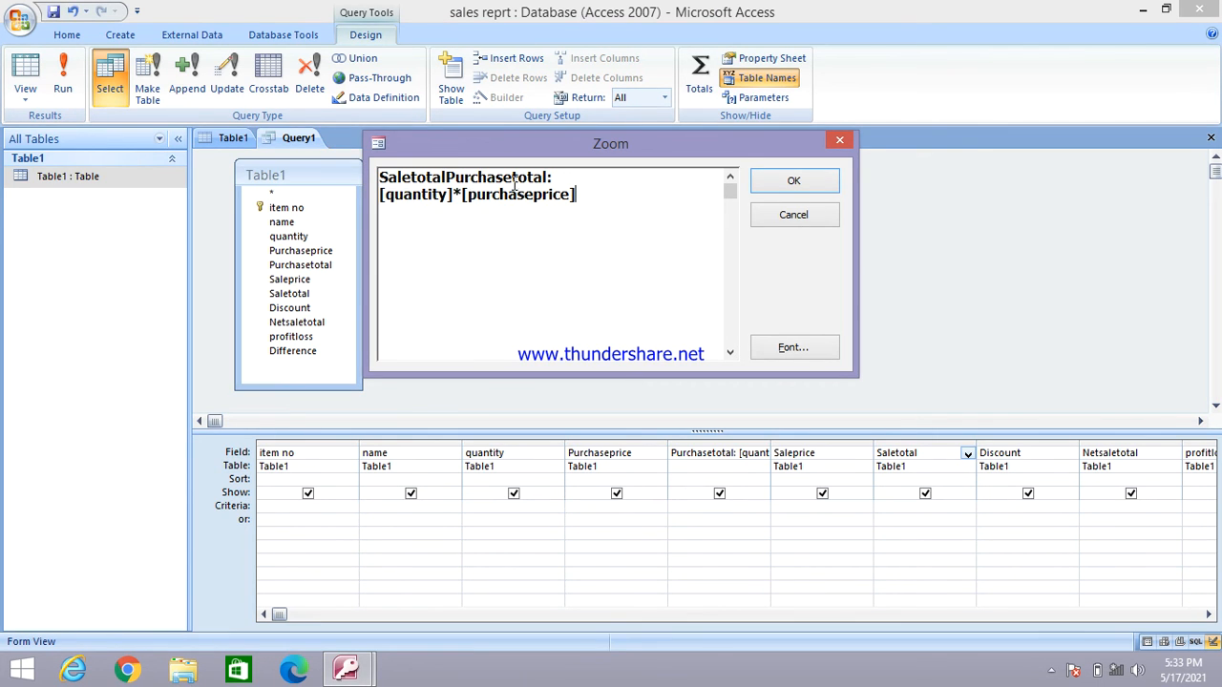
- Remove the word Purchasetotal from the pasted text so the expression's name reads Saletotal
{"action": "left_click", "coordinate": [547, 179]}
{"action": "key", "text": "BackSpace"}
{"action": "key", "text": "BackSpace"}
{"action": "key", "text": "BackSpace"}
{"action": "key", "text": "BackSpace"}
{"action": "key", "text": "BackSpace"}
{"action": "key", "text": "BackSpace"}
{"action": "key", "text": "BackSpace"}
{"action": "key", "text": "BackSpace"}
{"action": "key", "text": "BackSpace"}
{"action": "key", "text": "BackSpace"}
{"action": "key", "text": "BackSpace"}
{"action": "key", "text": "BackSpace"}
{"action": "key", "text": "BackSpace"}
{"action": "key", "text": "BackSpace"}
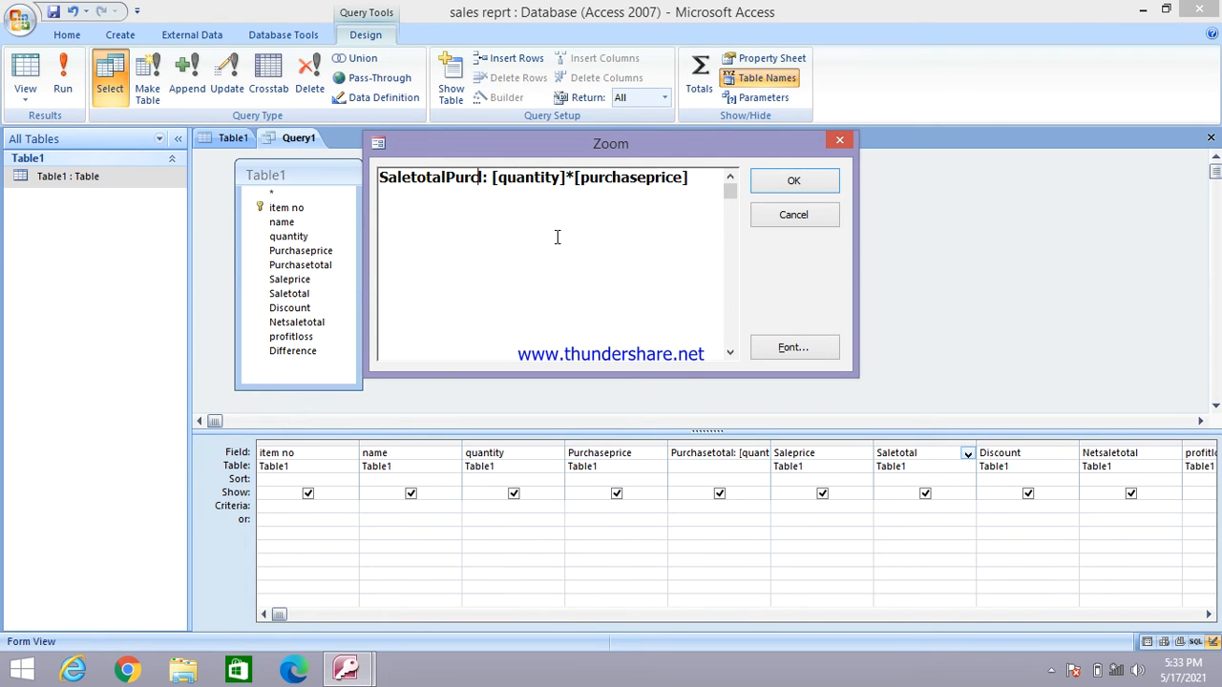
{"action": "key", "text": "BackSpace"}
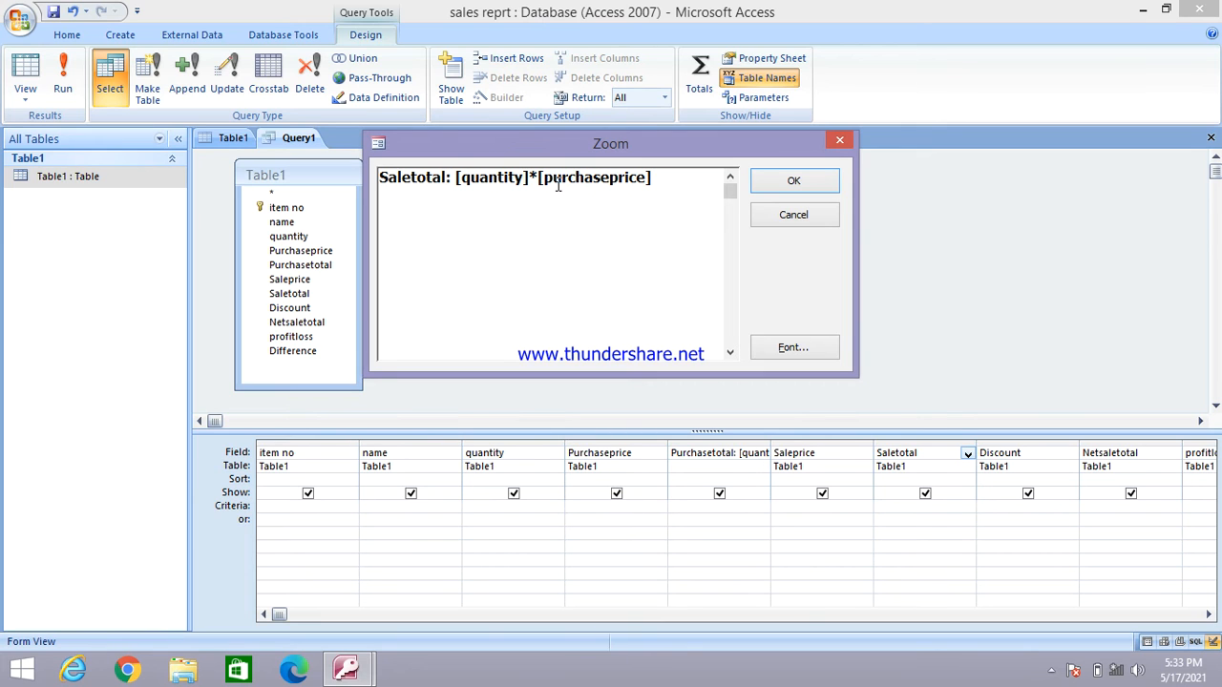
- Replace purchaseprice with saleprice so the field reads Saletotal: [quantity]*[saleprice], and apply the expression
{"action": "key", "text": "Delete"}
{"action": "key", "text": "Delete"}
{"action": "key", "text": "Delete"}
{"action": "key", "text": "Delete"}
{"action": "key", "text": "Delete"}
{"action": "key", "text": "Delete"}
{"action": "key", "text": "Delete"}
{"action": "key", "text": "Delete"}
{"action": "type", "text": "sale"}
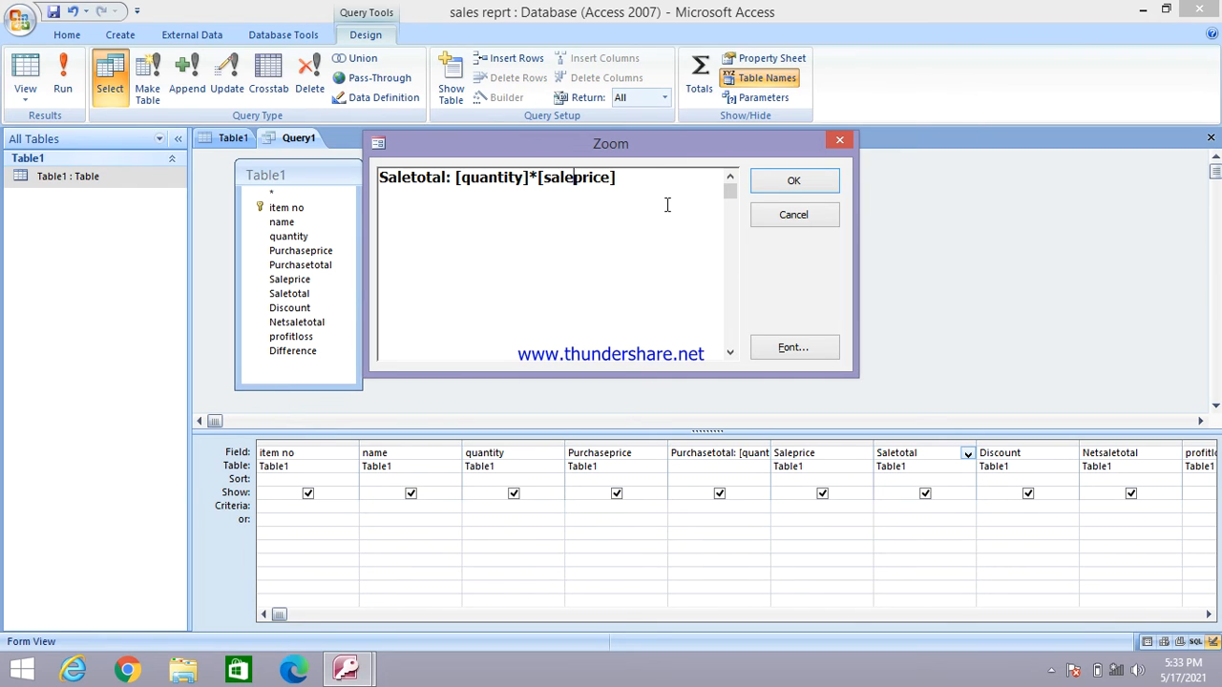
{"action": "left_click", "coordinate": [795, 184]}
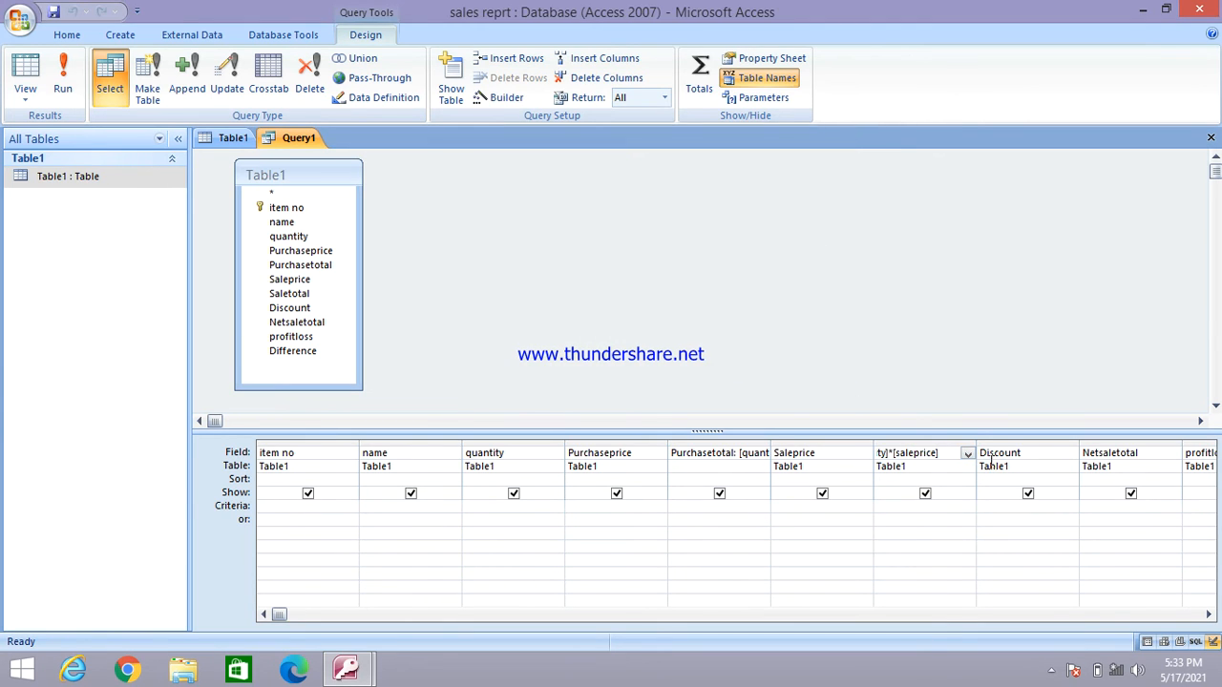
- Define the Discount field in the Zoom editor as Discount:[saletotal]*3/100 and apply the expression
{"action": "left_click", "coordinate": [1070, 455]}
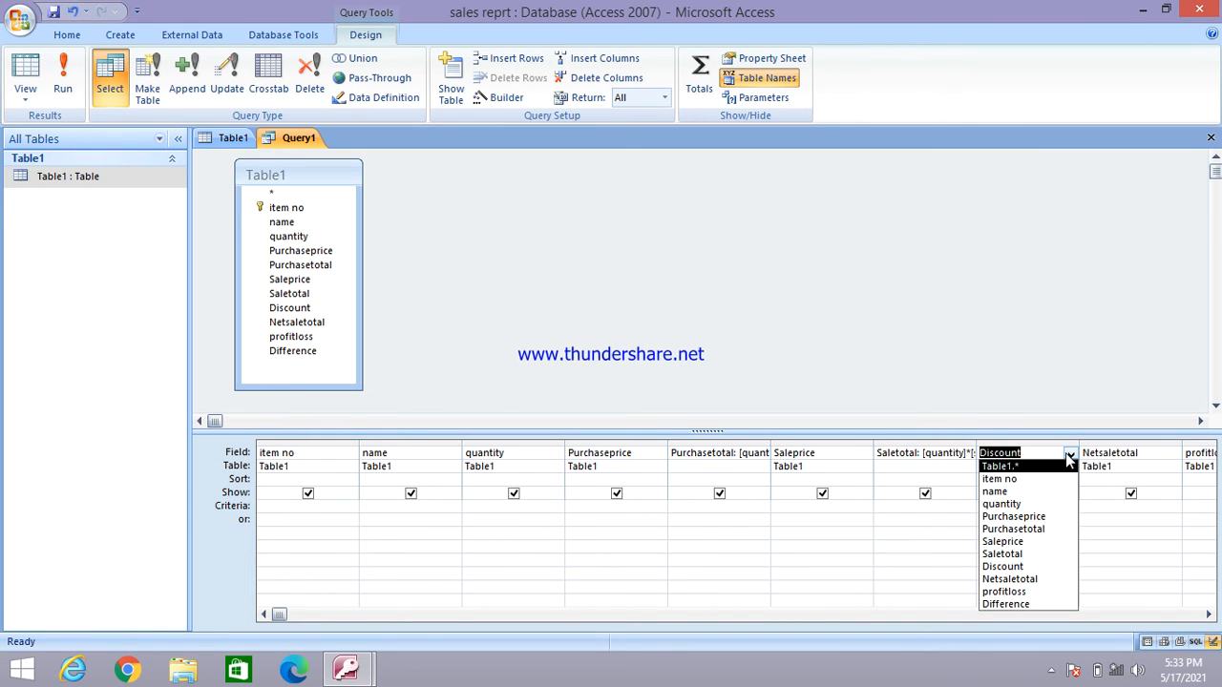
{"action": "right_click", "coordinate": [1072, 459]}
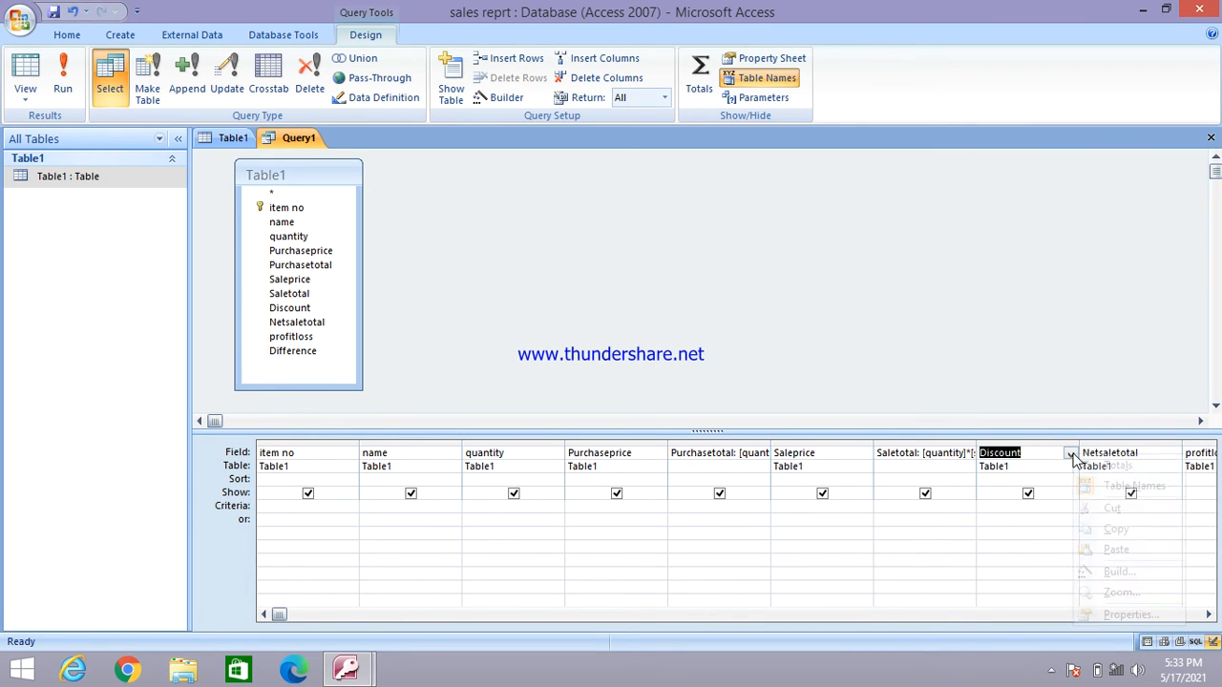
{"action": "left_click", "coordinate": [1095, 589]}
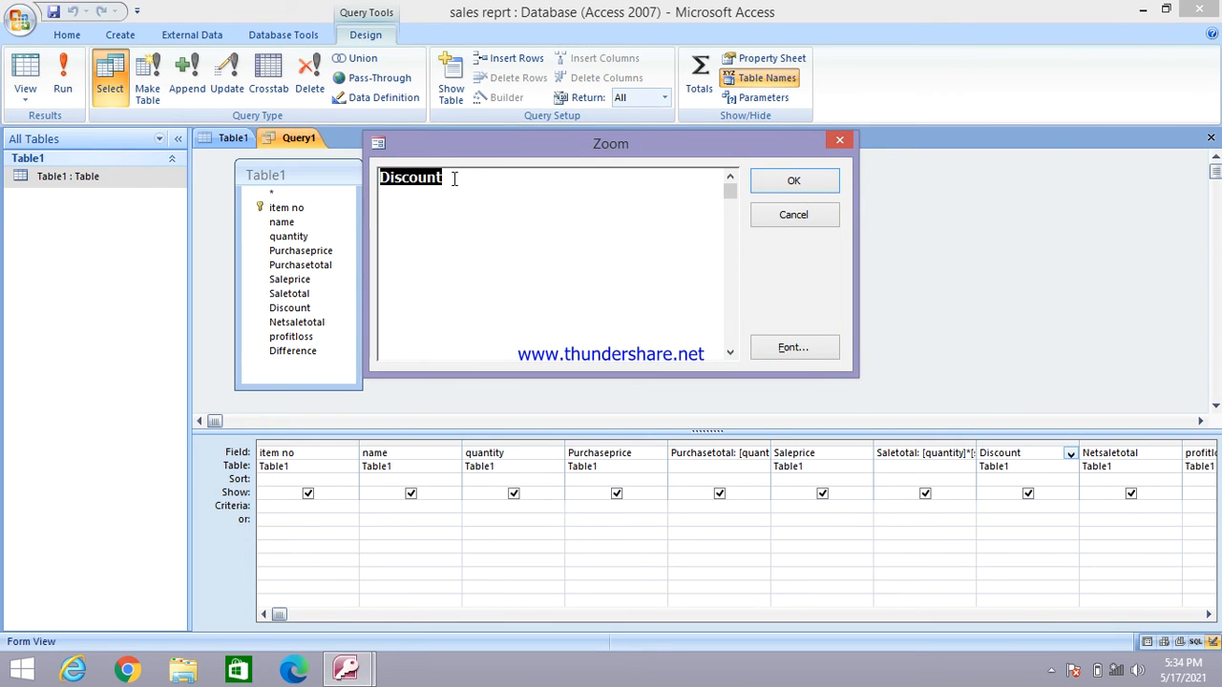
{"action": "left_click", "coordinate": [454, 179]}
{"action": "left_click_drag", "start_coordinate": [479, 151], "coordinate": [573, 121]}
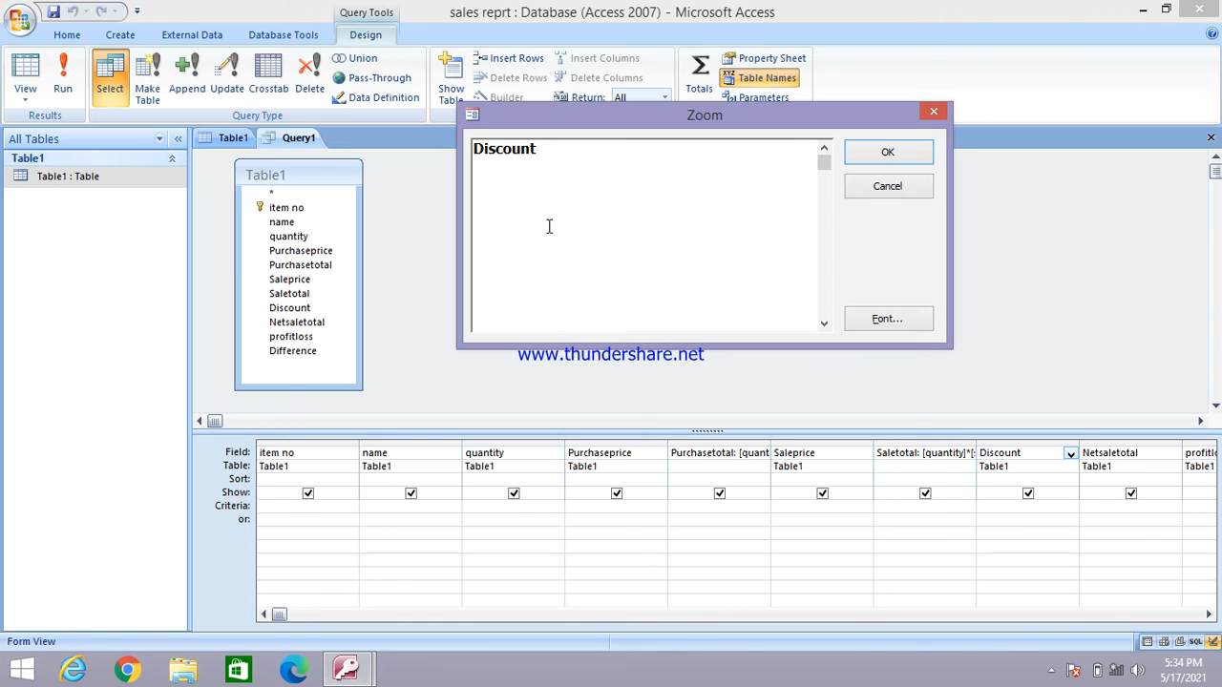
{"action": "type", "text": ":[saletotal"}
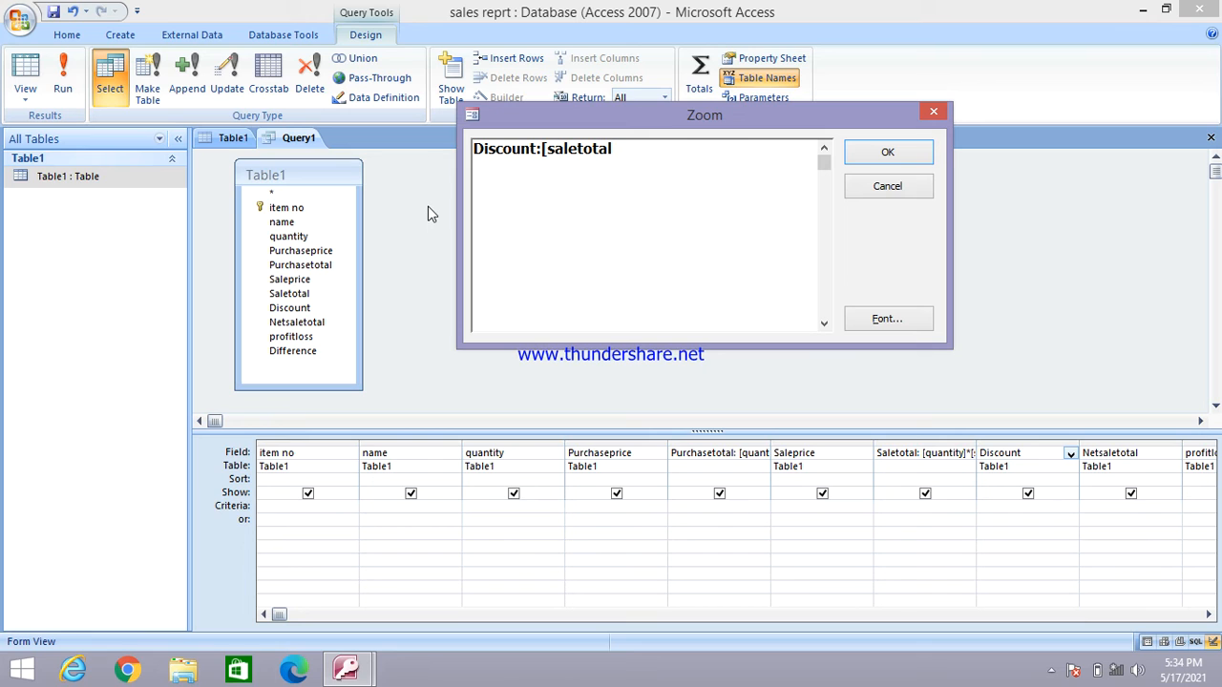
{"action": "type", "text": "]*3/100"}
{"action": "left_click", "coordinate": [855, 162]}
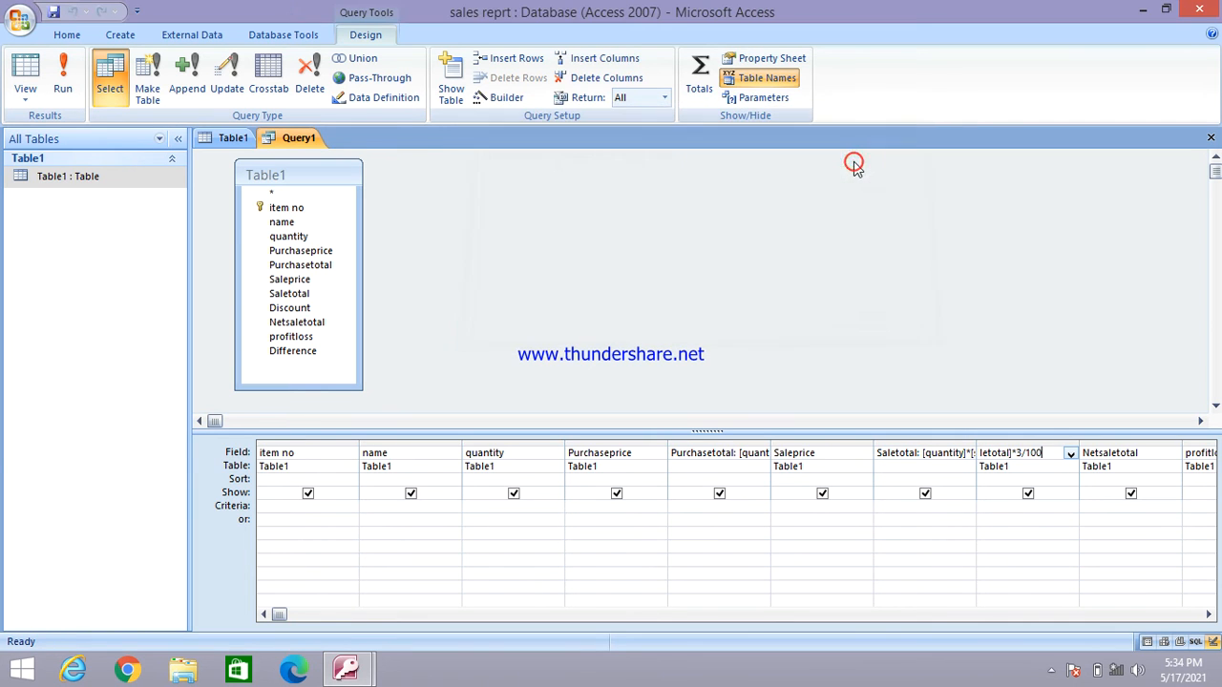
- Run the query and enter 35000 as the Saleprice of the tv record
{"action": "left_click", "coordinate": [62, 84]}
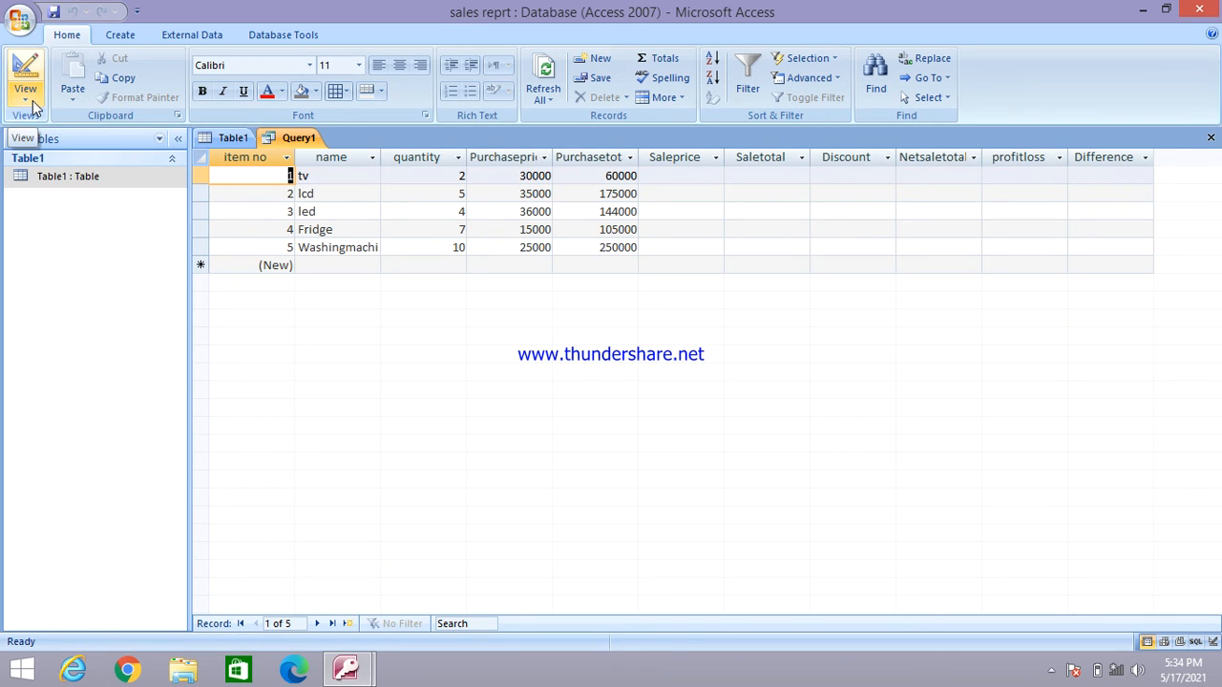
{"action": "left_click", "coordinate": [32, 105]}
{"action": "left_click", "coordinate": [26, 95]}
{"action": "left_click", "coordinate": [781, 174]}
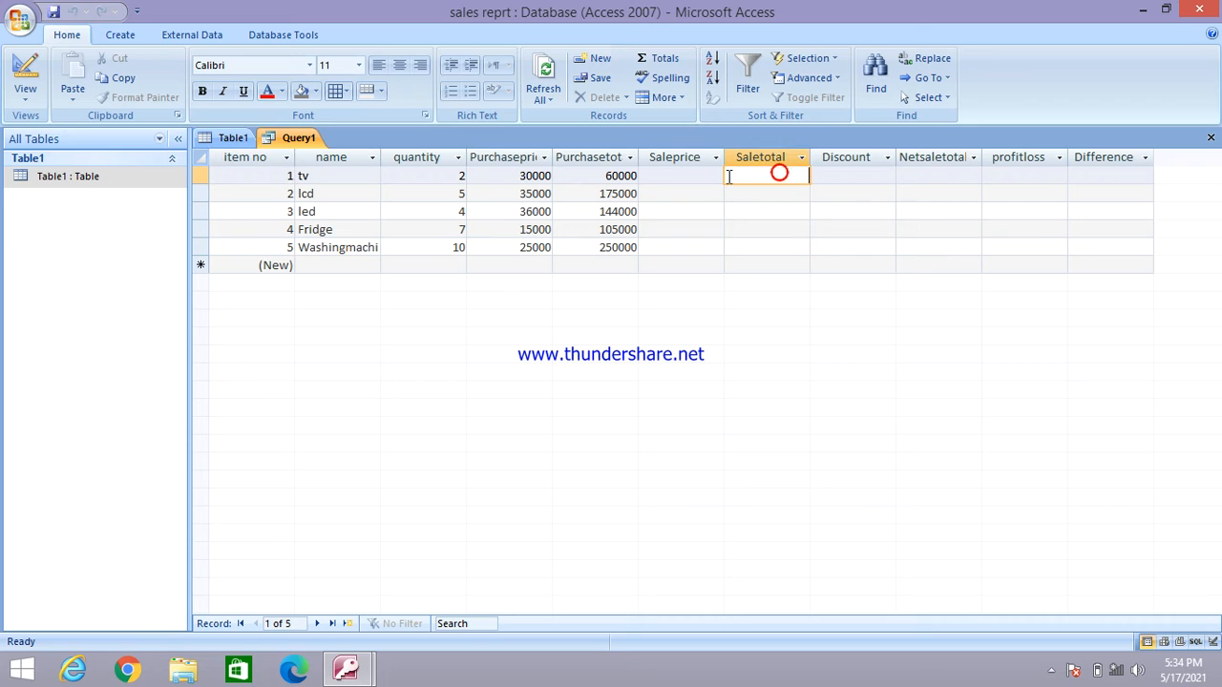
{"action": "left_click", "coordinate": [688, 175]}
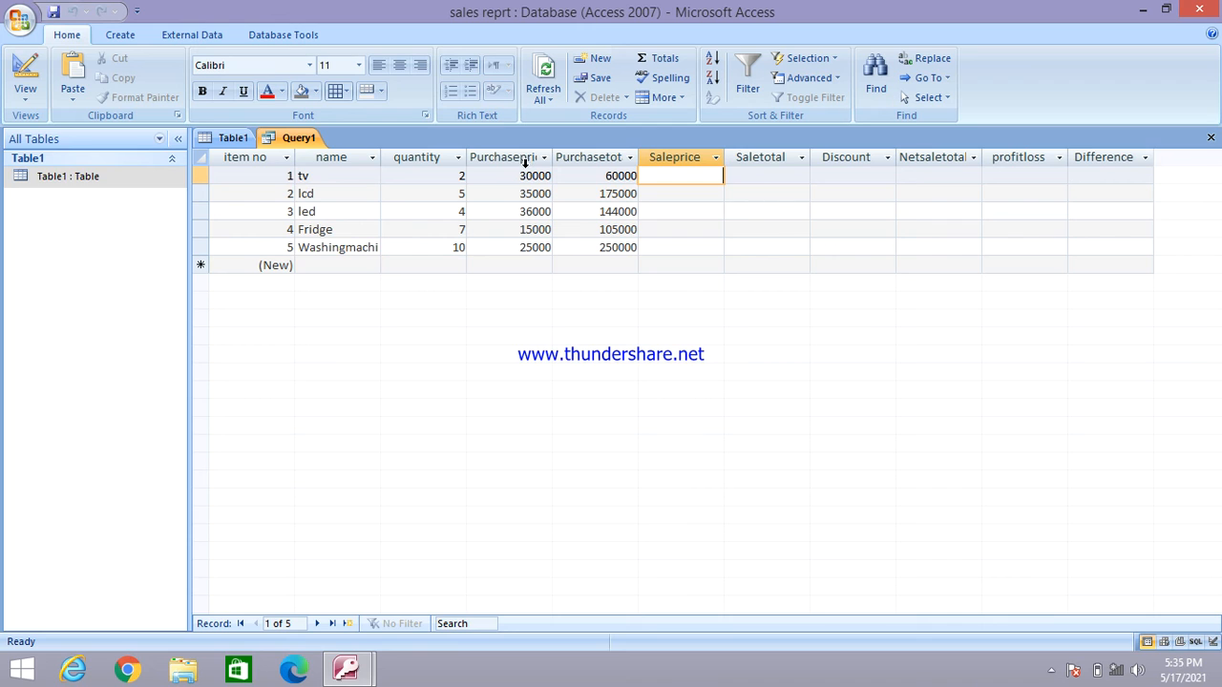
{"action": "type", "text": "35000"}
- Enter the remaining Saleprice values: 37000 for lcd, 38000 for led, 17000 for Fridge and 28000 for the washing machine
{"action": "left_click", "coordinate": [677, 194]}
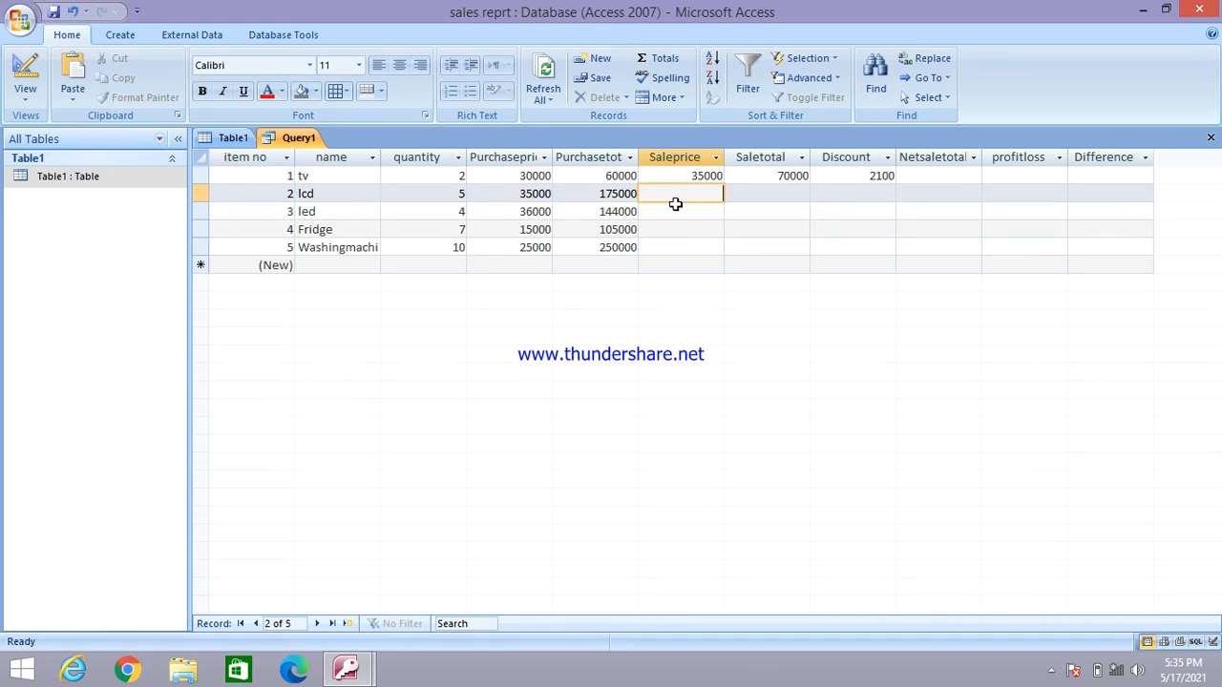
{"action": "type", "text": "37000"}
{"action": "left_click", "coordinate": [687, 212]}
{"action": "type", "text": "38000"}
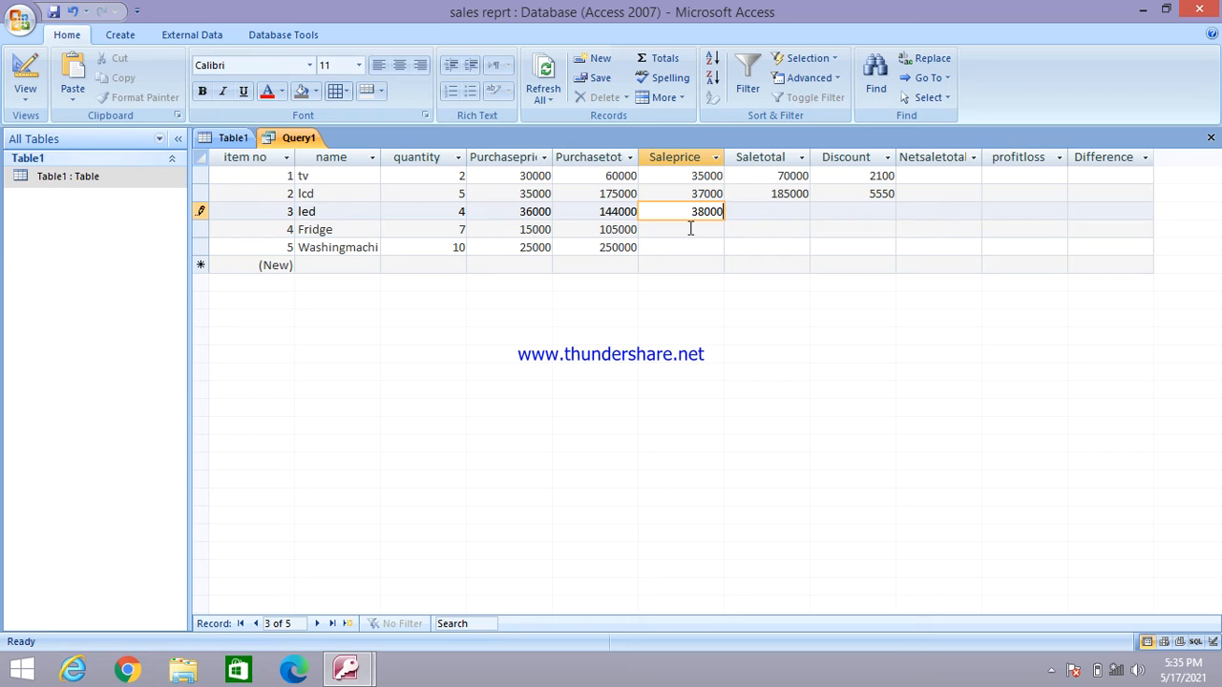
{"action": "left_click", "coordinate": [689, 229]}
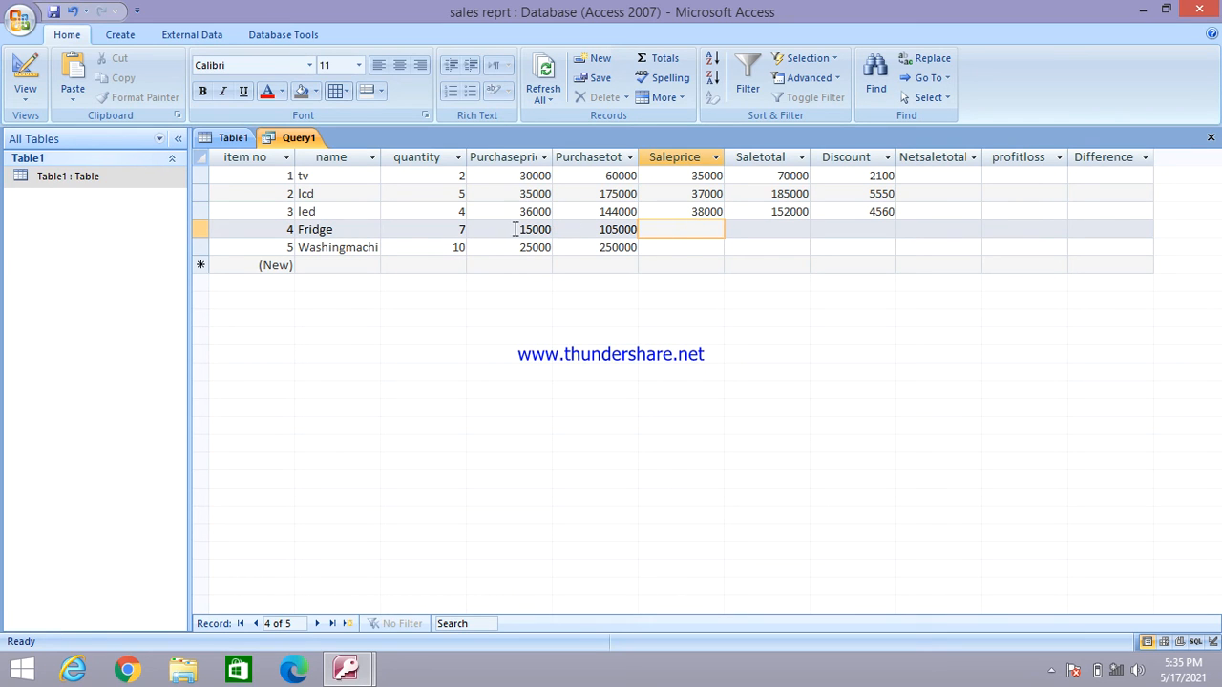
{"action": "type", "text": "17000"}
{"action": "left_click", "coordinate": [683, 251]}
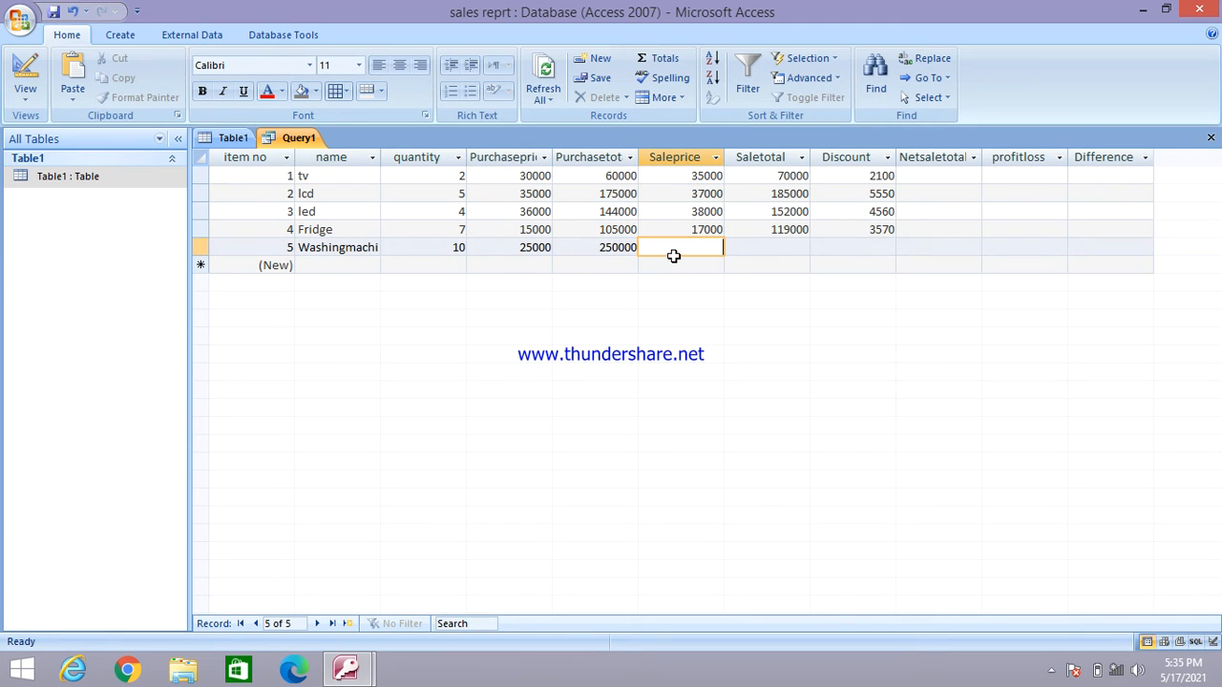
{"action": "type", "text": "28000"}
{"action": "left_click", "coordinate": [771, 252]}
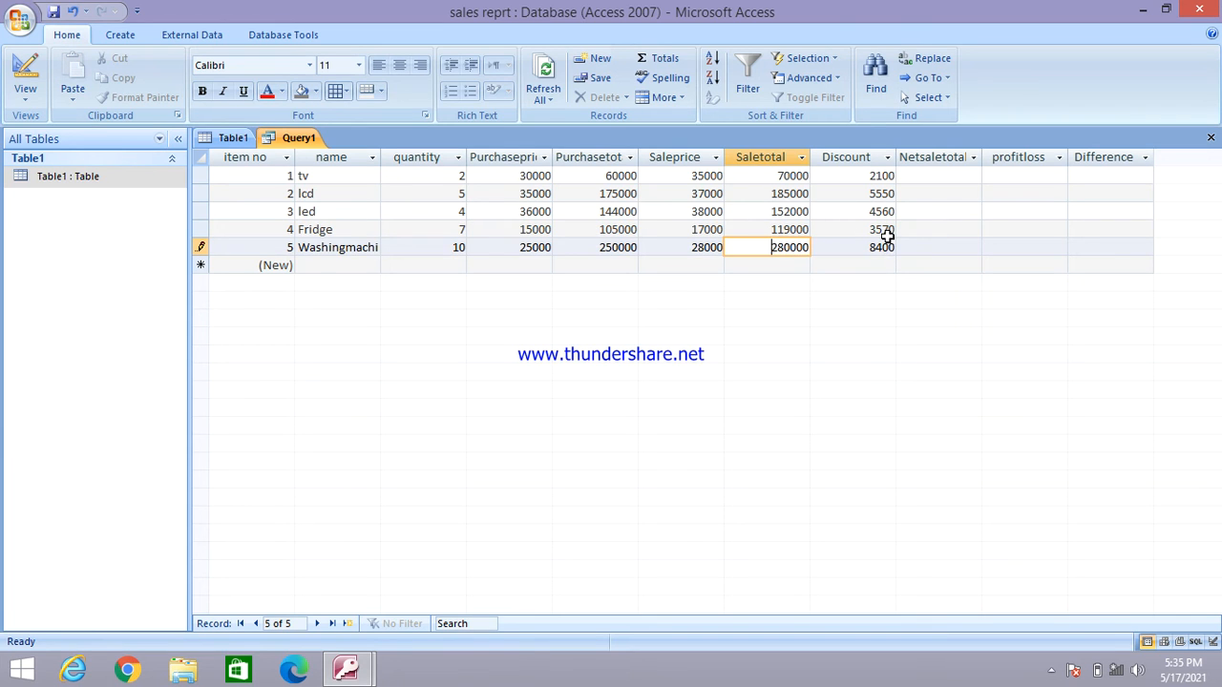
- Return to design view and define the Netsaletotal field as Netsaletotal:[saletotal]-[discount] in the Zoom editor
{"action": "left_click", "coordinate": [26, 99]}
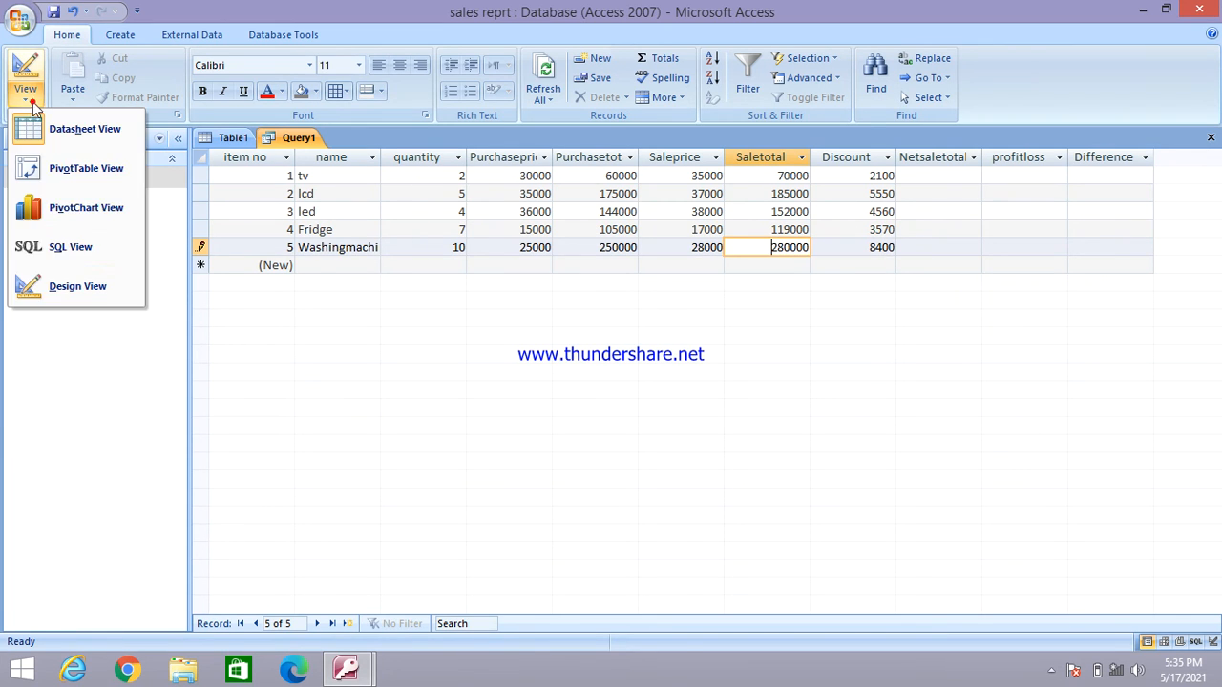
{"action": "left_click", "coordinate": [55, 288]}
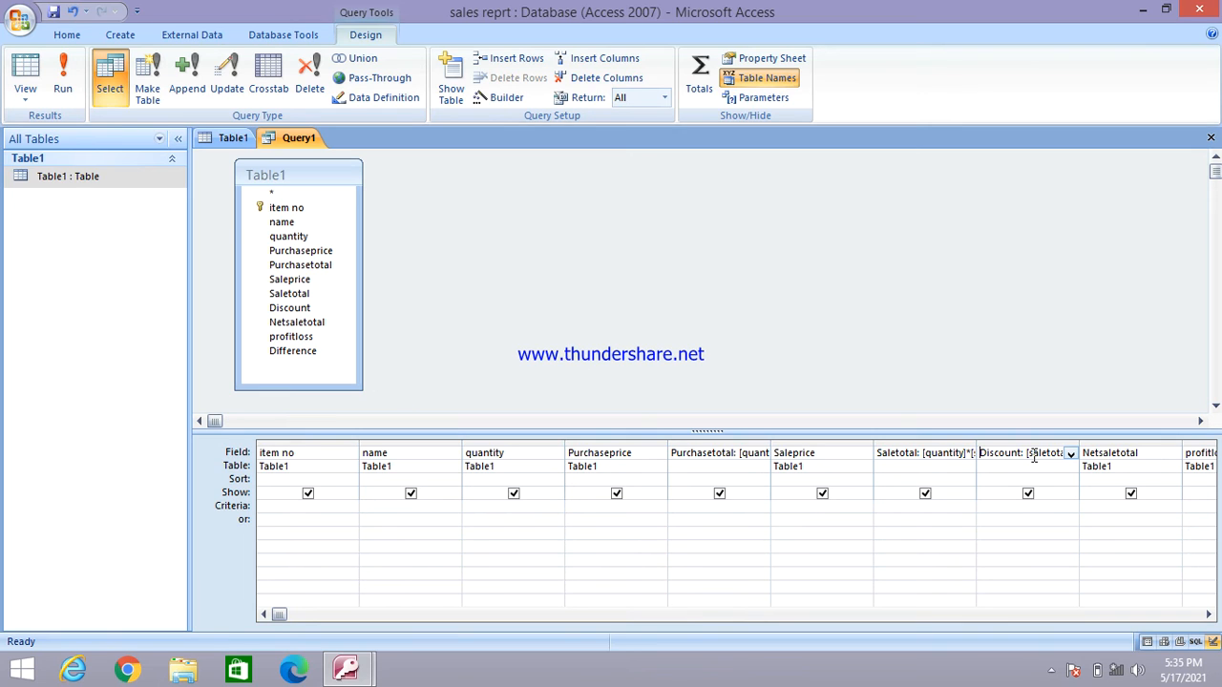
{"action": "left_click", "coordinate": [1163, 452]}
{"action": "right_click", "coordinate": [1177, 463]}
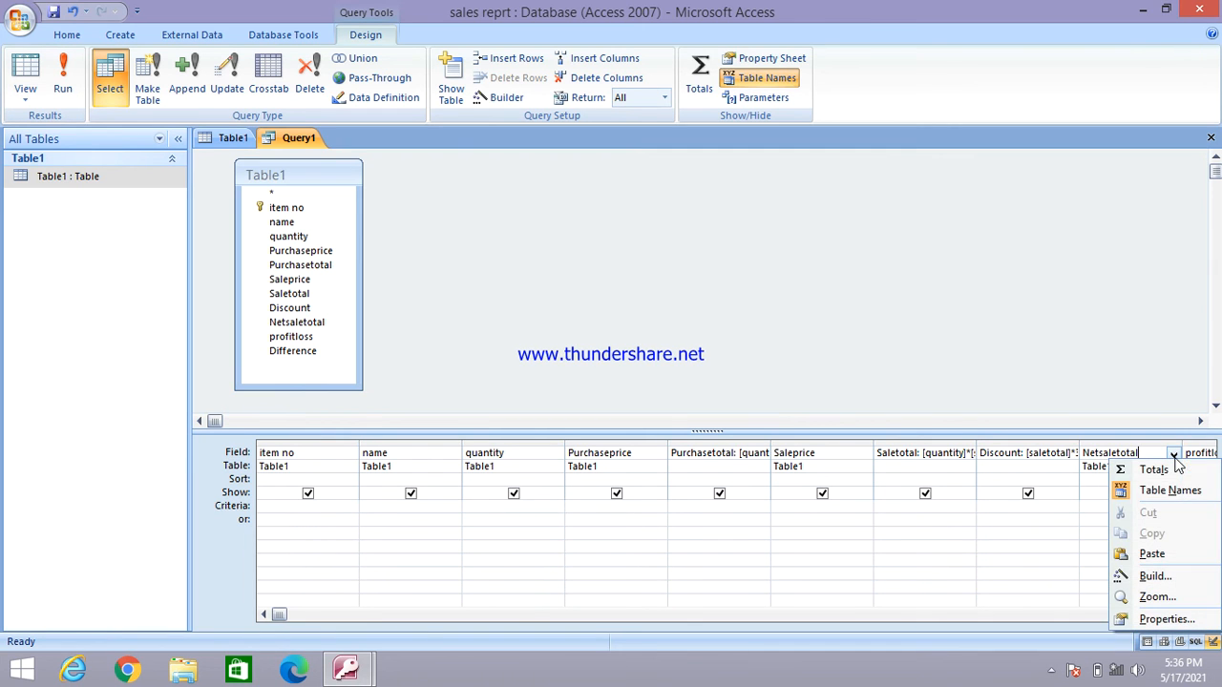
{"action": "left_click", "coordinate": [1155, 598]}
{"action": "left_click", "coordinate": [489, 175]}
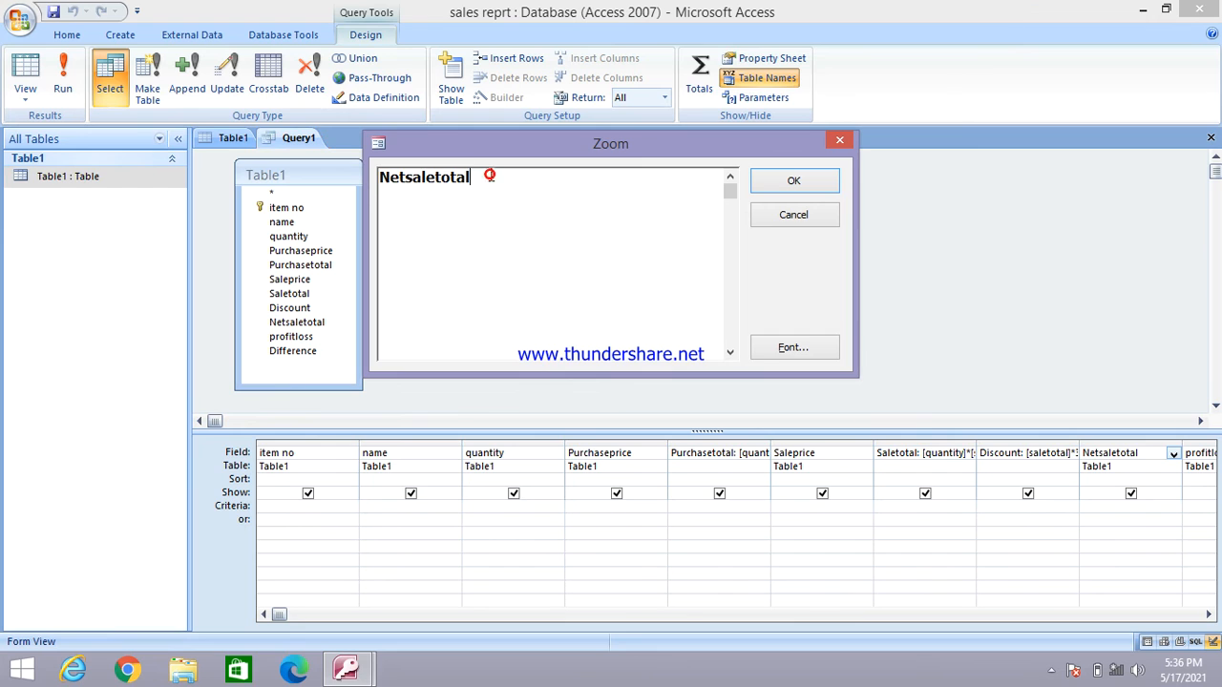
{"action": "type", "text": ":[saletotal]-[de"}
{"action": "key", "text": "BackSpace"}
{"action": "type", "text": "iscount]"}
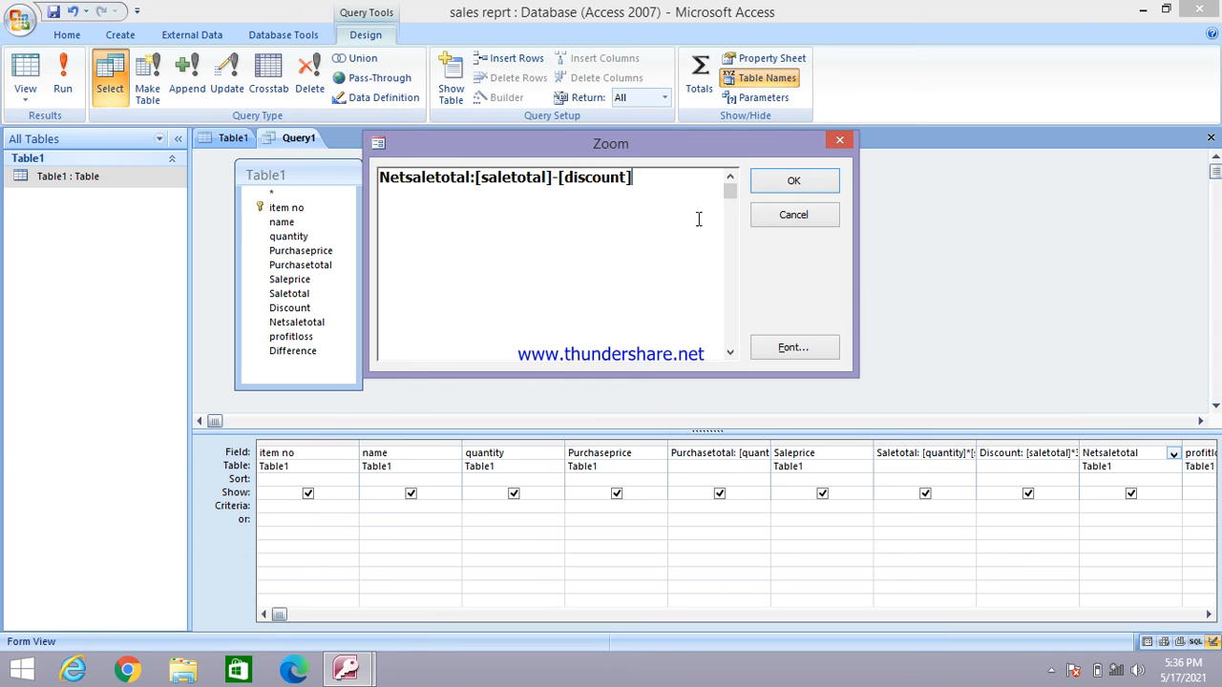
{"action": "left_click", "coordinate": [805, 185]}
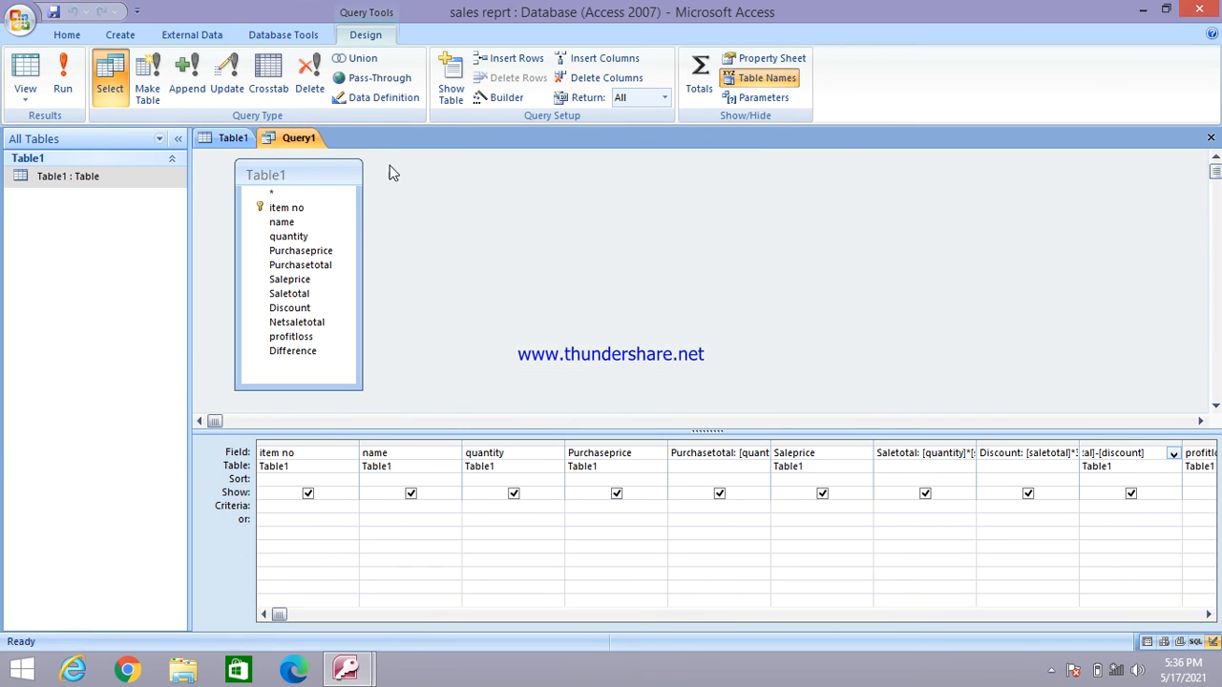
- Run the query to check the calculated Netsaletotal column, and return to design view
{"action": "left_click", "coordinate": [63, 89]}
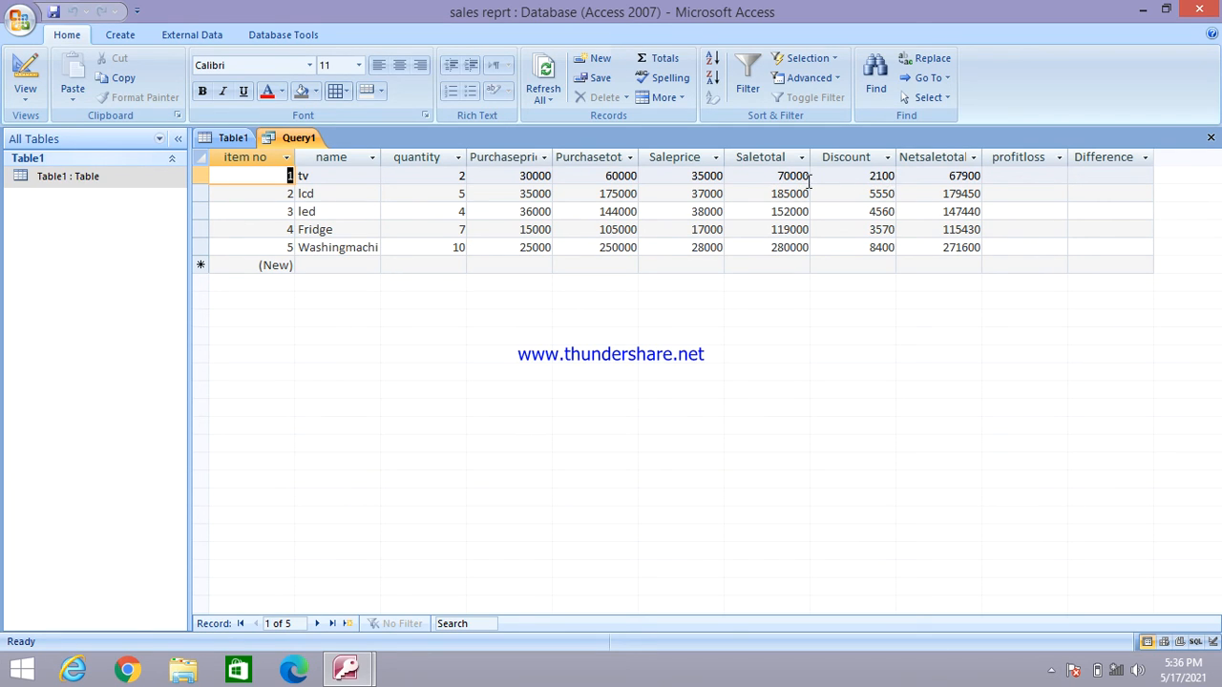
{"action": "left_click", "coordinate": [947, 180]}
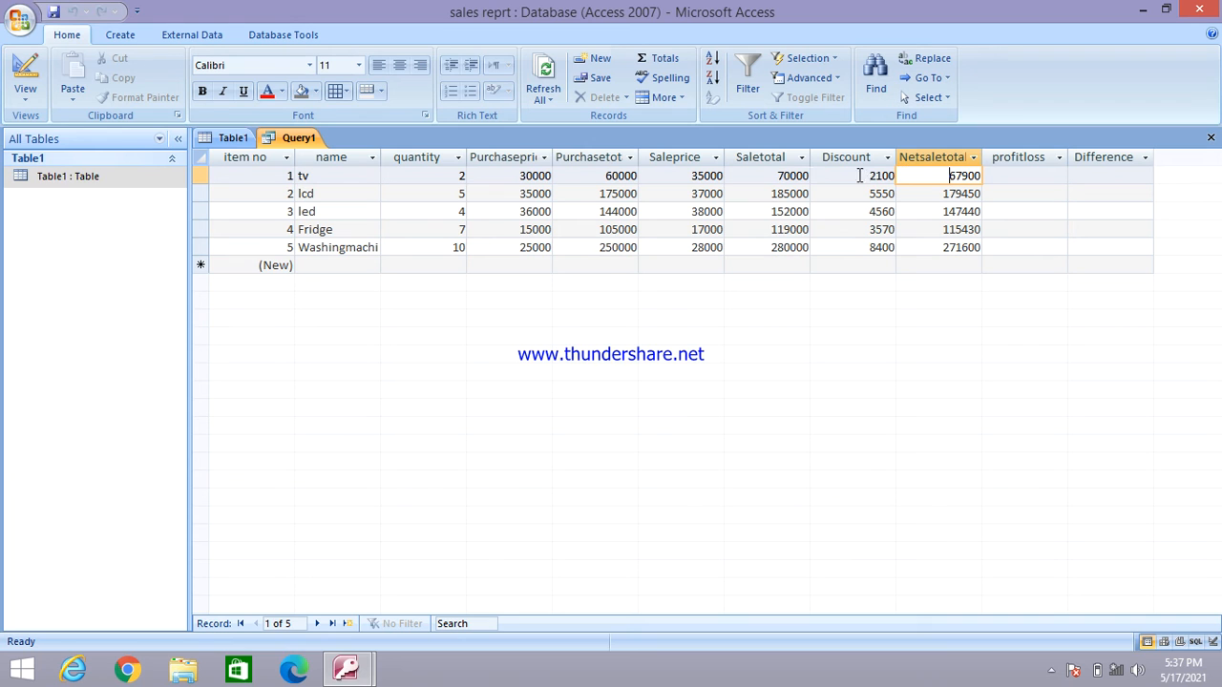
{"action": "left_click", "coordinate": [25, 96]}
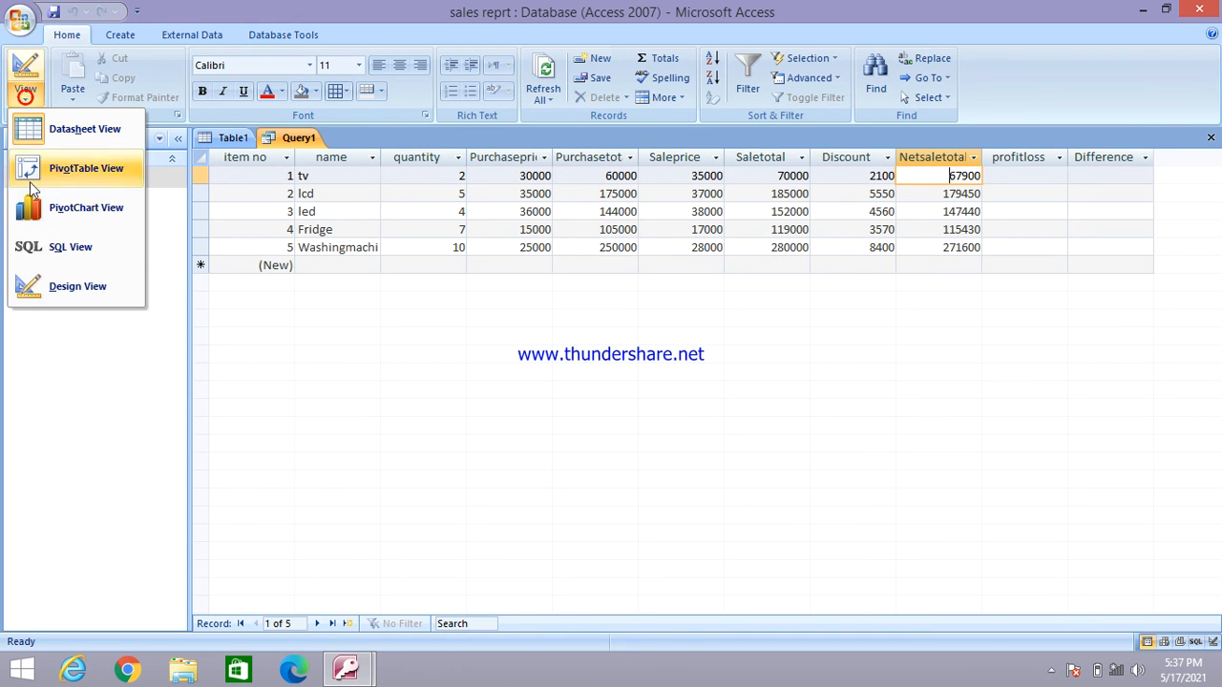
{"action": "left_click", "coordinate": [38, 286]}
- Open the profitloss field in the Zoom editor and start its expression as profitloss:iif
{"action": "left_click", "coordinate": [1208, 616]}
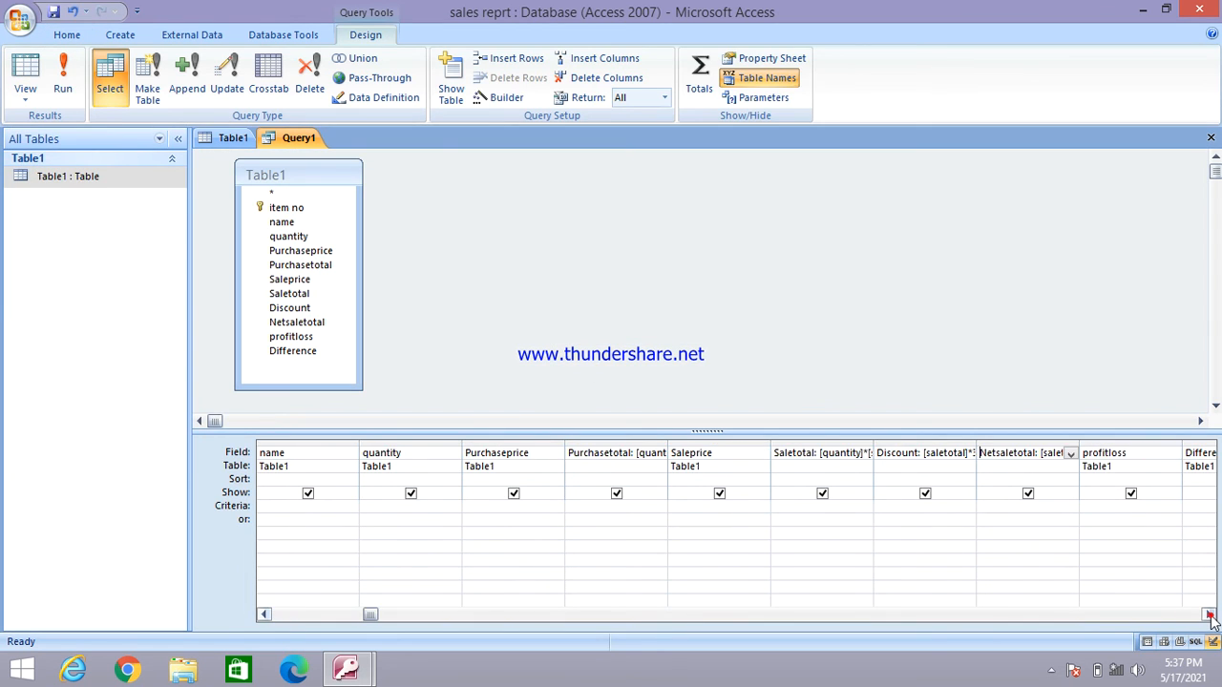
{"action": "left_click", "coordinate": [1209, 615]}
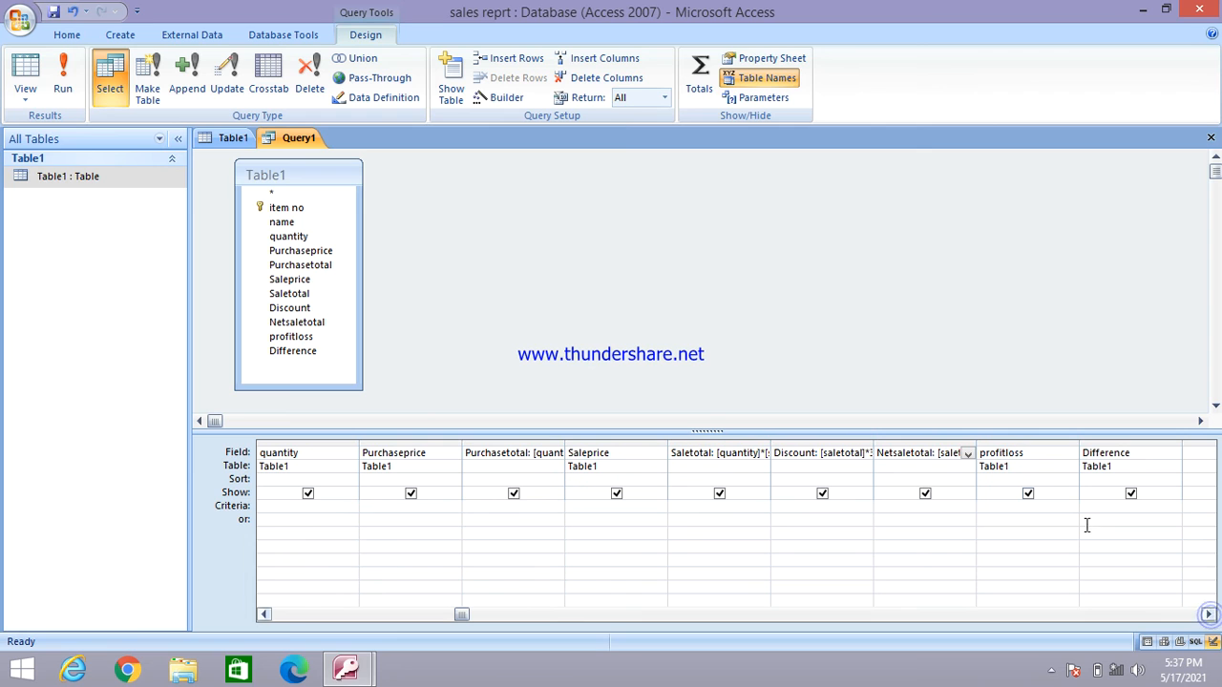
{"action": "right_click", "coordinate": [1059, 457]}
{"action": "left_click", "coordinate": [1105, 590]}
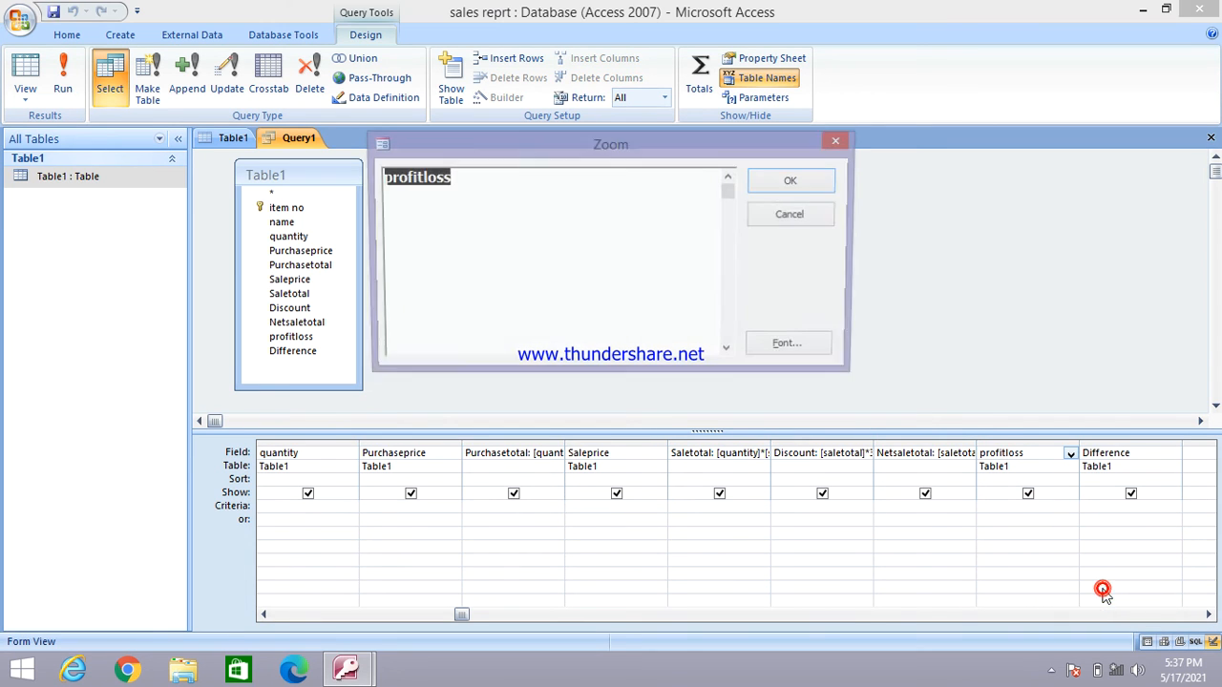
{"action": "left_click", "coordinate": [470, 185]}
{"action": "type", "text": ":iif"}
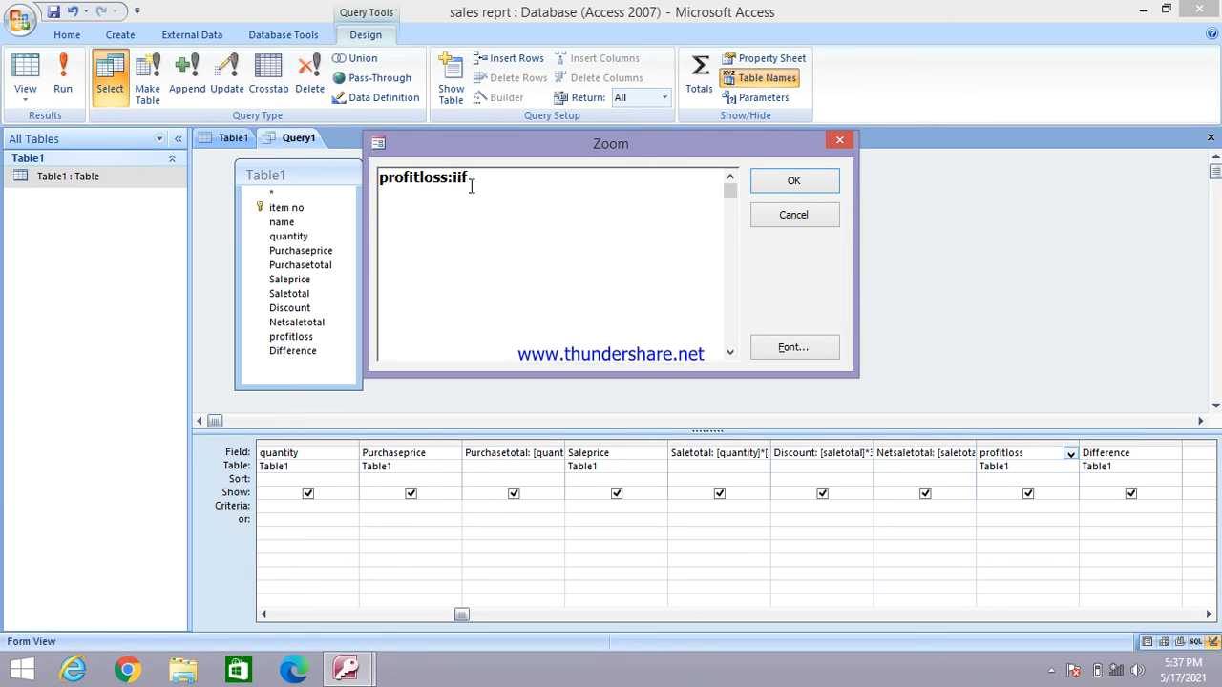
- Continue the profitloss expression with the condition and first result (netsaletotal]>[purchasetotal],"profit", after iif
{"action": "type", "text": "("}
{"action": "type", "text": "nr"}
{"action": "key", "text": "BackSpace"}
{"action": "key", "text": "BackSpace"}
{"action": "type", "text": "nets"}
{"action": "type", "text": "alet"}
{"action": "type", "text": "otal"}
{"action": "type", "text": ")"}
{"action": "type", "text": ">["}
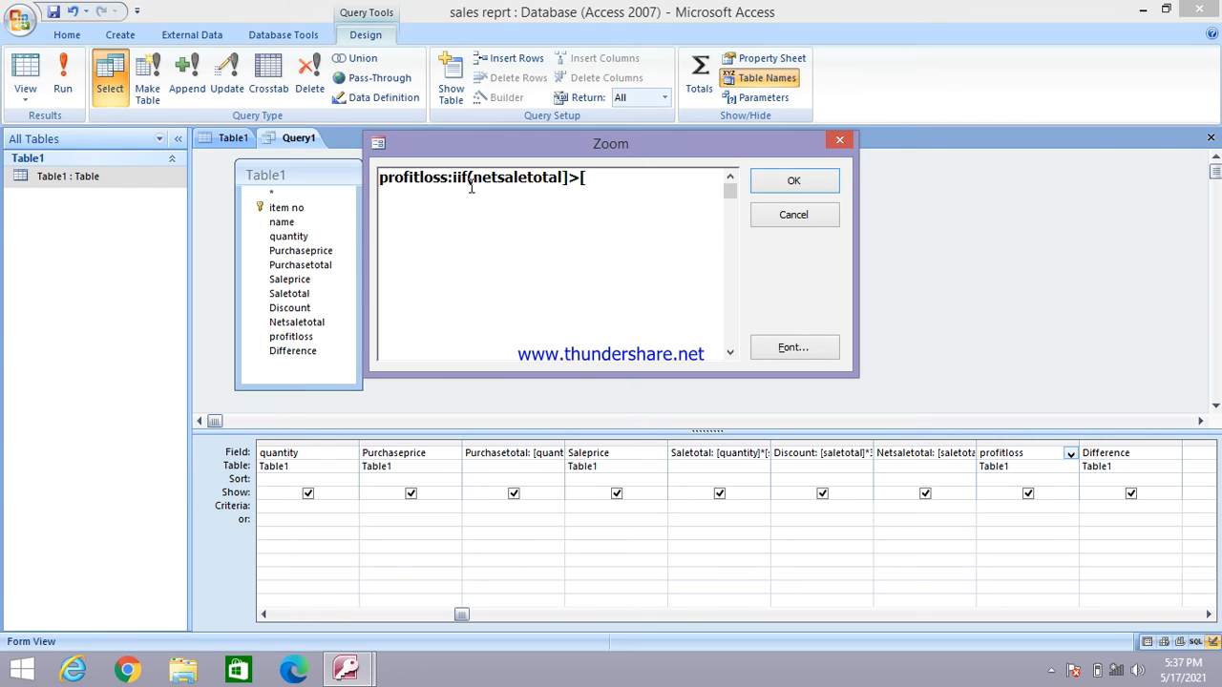
{"action": "type", "text": "pur"}
{"action": "type", "text": "c"}
{"action": "type", "text": "haset"}
{"action": "type", "text": "otal"}
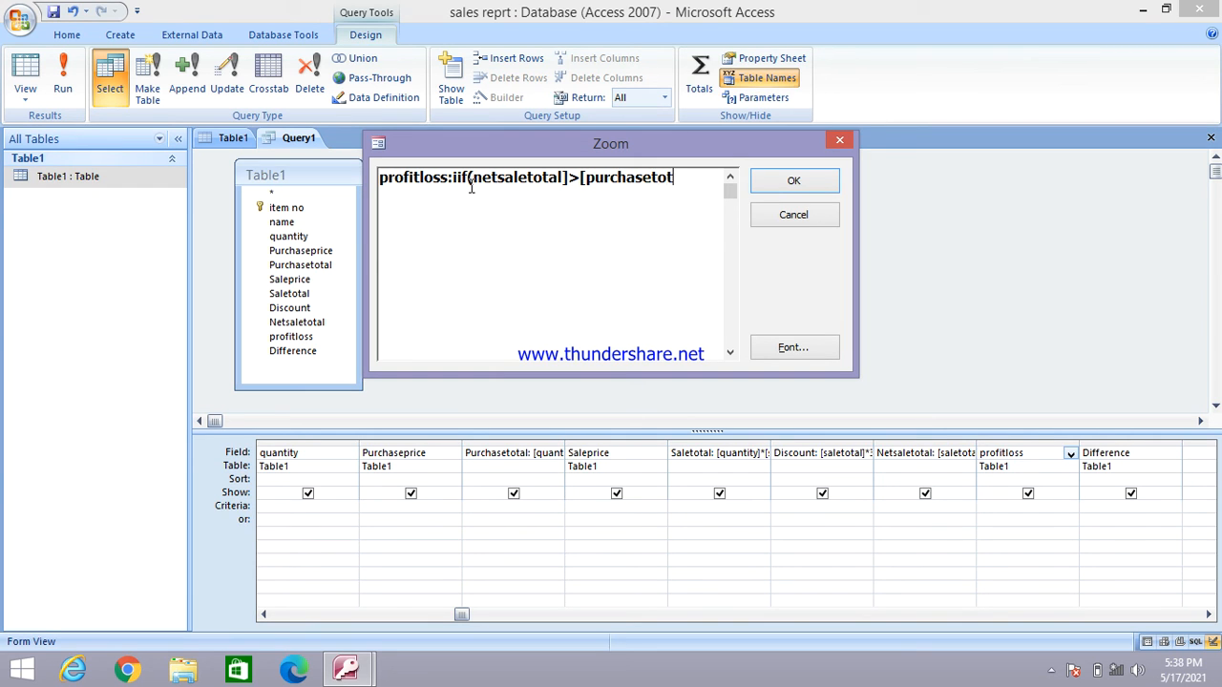
{"action": "type", "text": "]"}
{"action": "type", "text": ",\"profit\""}
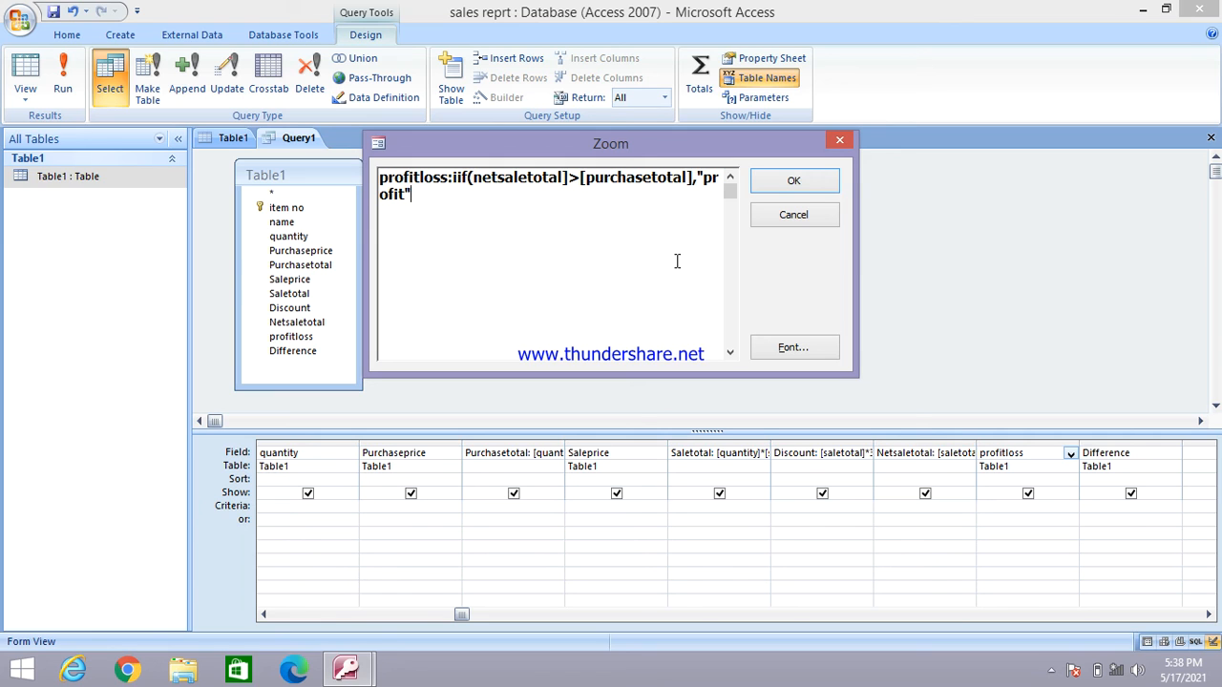
{"action": "type", "text": ","}
- Duplicate the iif part at the end of the profitloss expression and change the copy's comparison operator to <
{"action": "left_click_drag", "start_coordinate": [453, 179], "coordinate": [471, 196]}
{"action": "key", "text": "ctrl+c"}
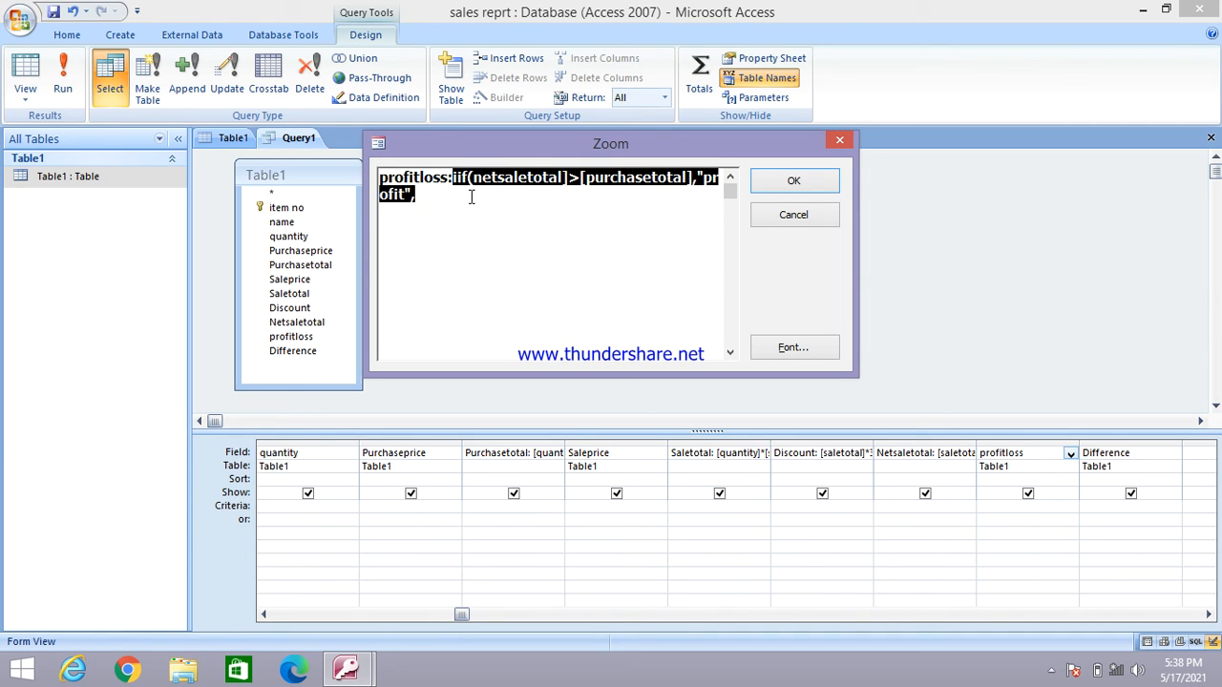
{"action": "left_click", "coordinate": [459, 196]}
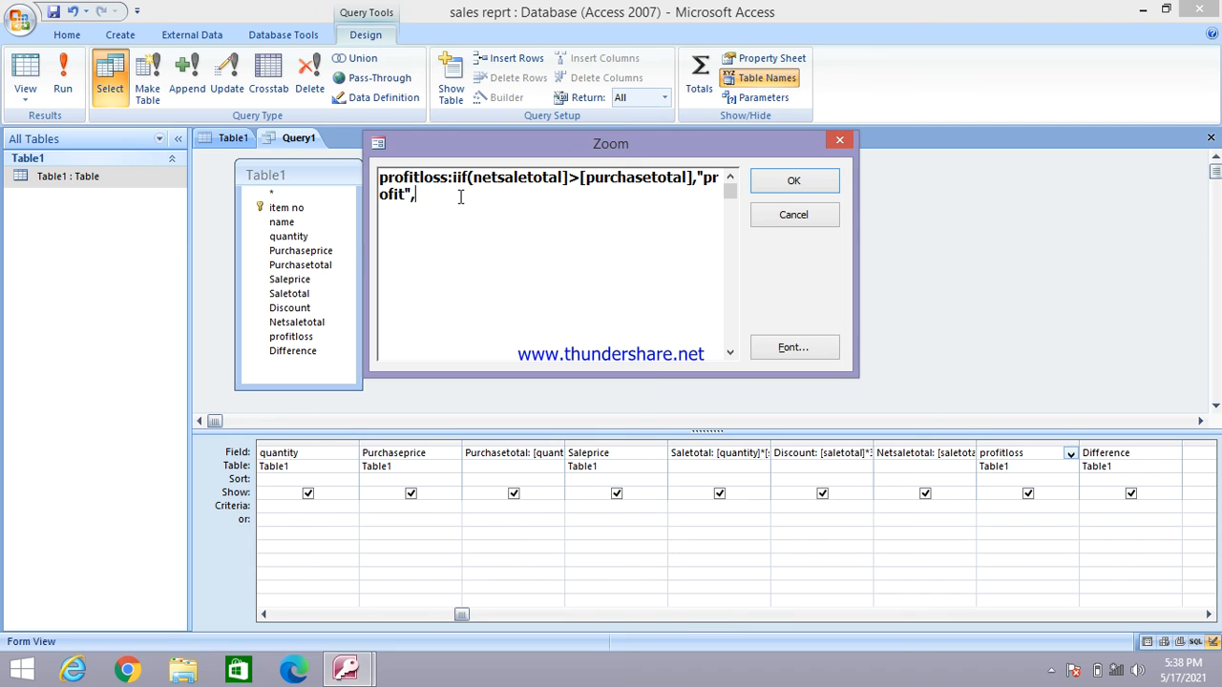
{"action": "key", "text": "ctrl+v"}
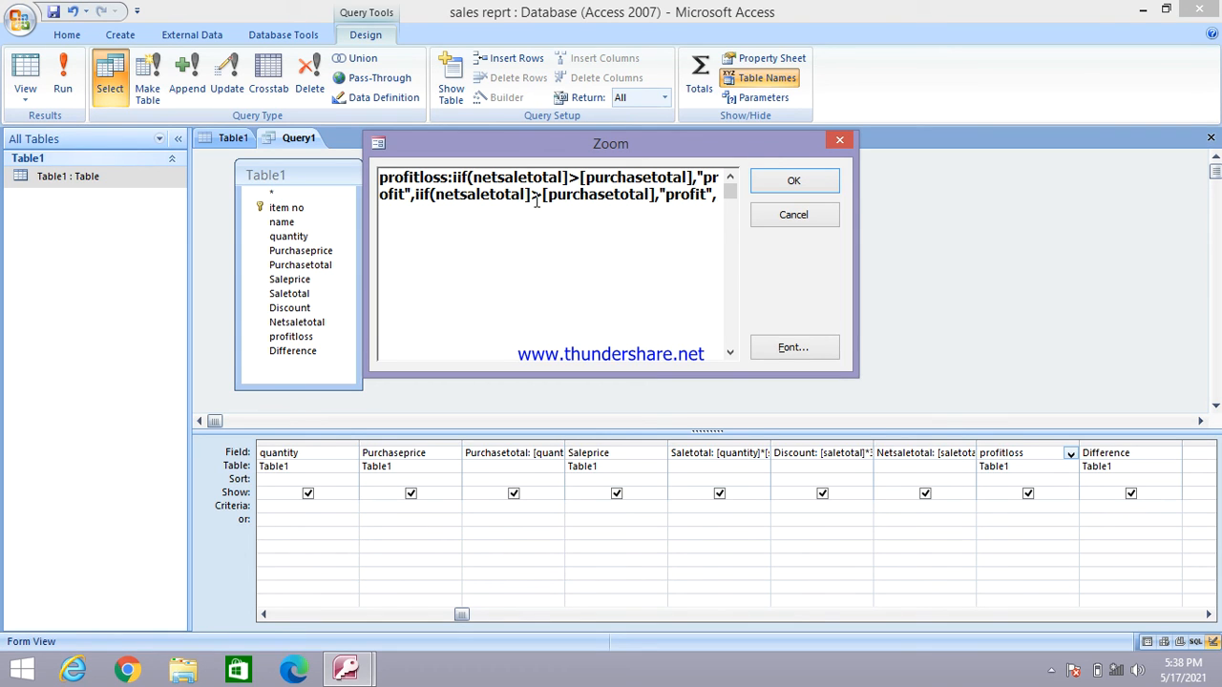
{"action": "key", "text": "BackSpace"}
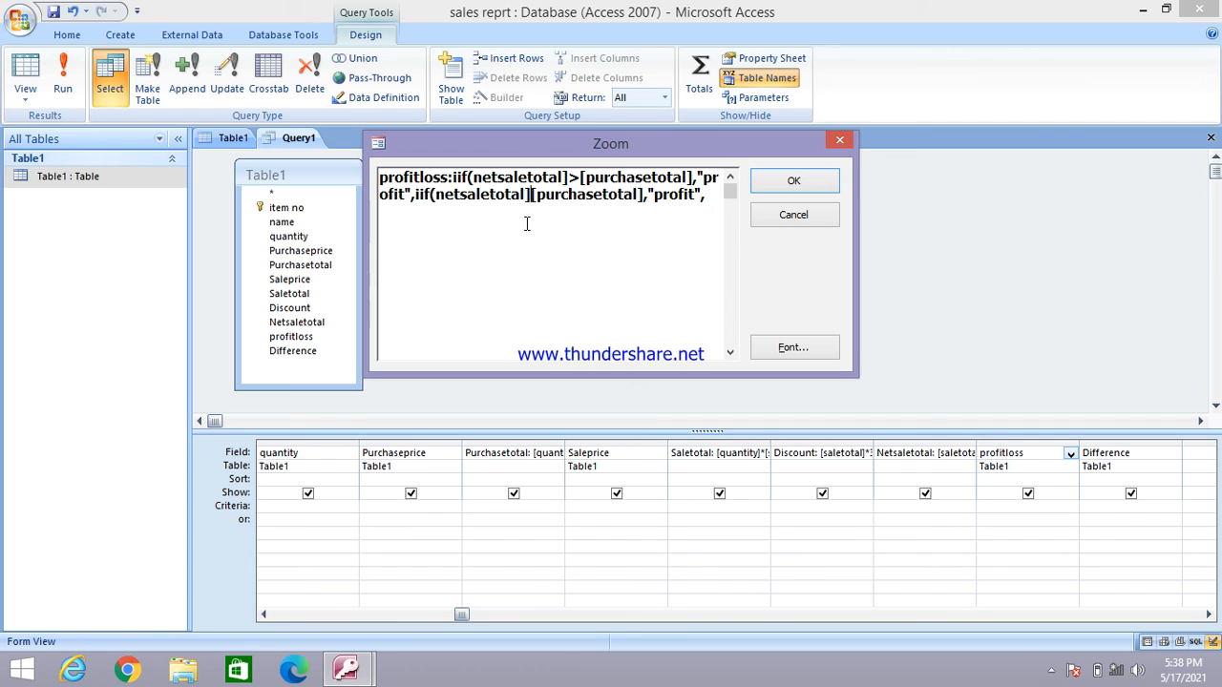
{"action": "type", "text": "<"}
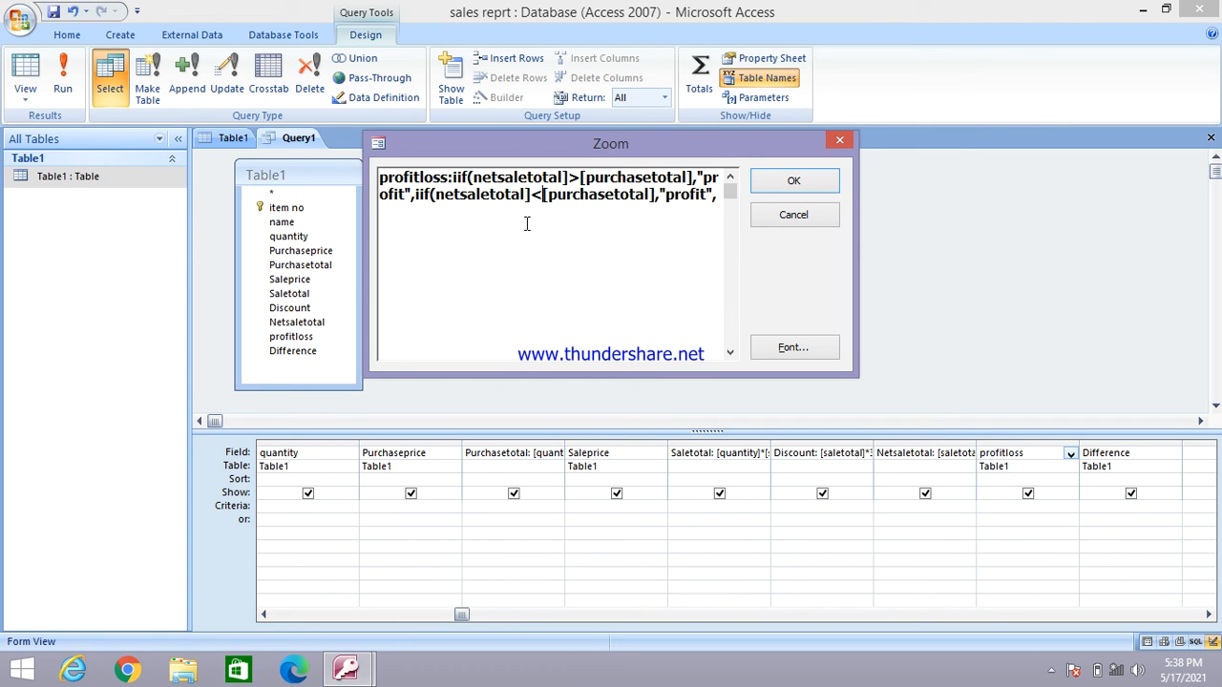
- Replace the second iif's "profit" result with "loss" and add "noprofitnoloss" as its final result in the profitloss expression
{"action": "left_click", "coordinate": [664, 196]}
{"action": "key", "text": "Delete"}
{"action": "key", "text": "Delete"}
{"action": "key", "text": "Delete"}
{"action": "key", "text": "Delete"}
{"action": "key", "text": "Delete"}
{"action": "key", "text": "Delete"}
{"action": "type", "text": "loss\",\"noprofitnolo"}
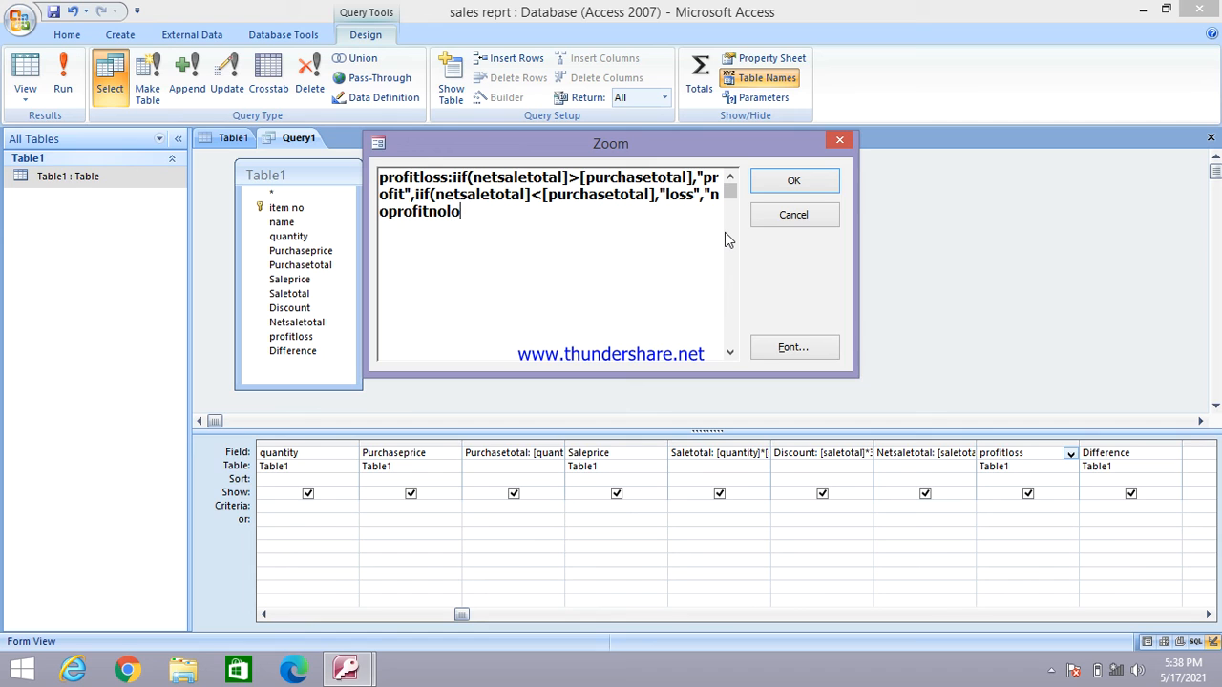
{"action": "type", "text": "ss\""}
- Add the missing [ before both netsaletotal references, close the profitloss expression with )), and apply it
{"action": "type", "text": "["}
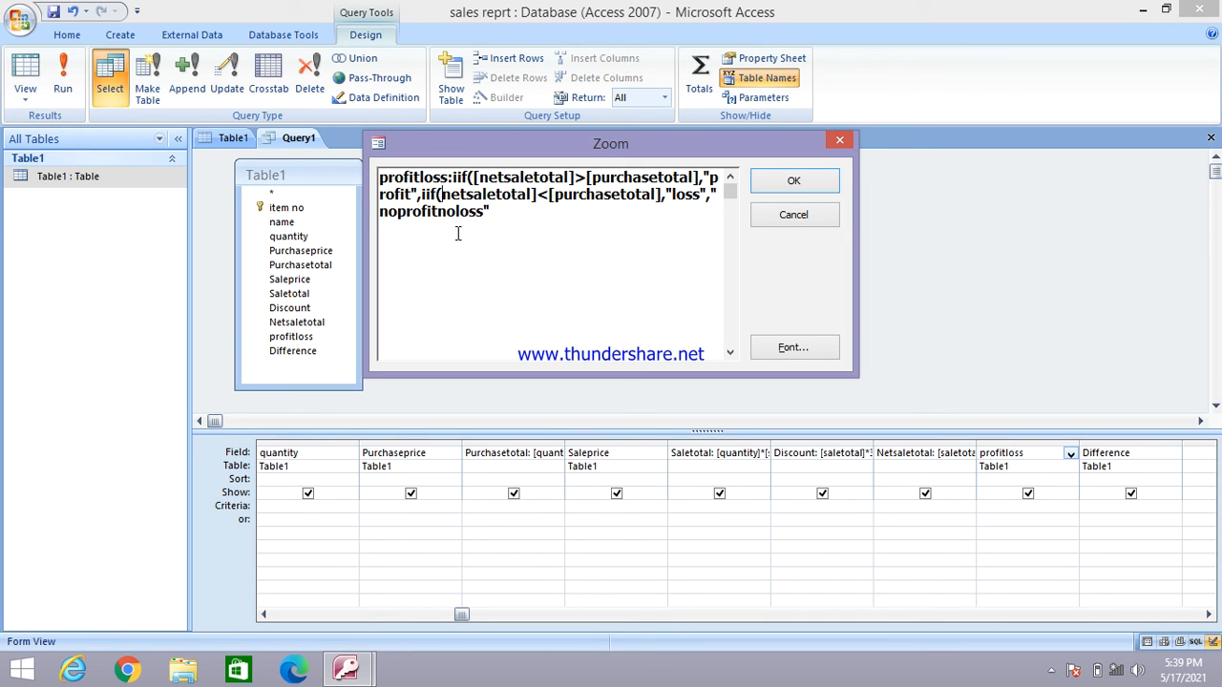
{"action": "type", "text": "["}
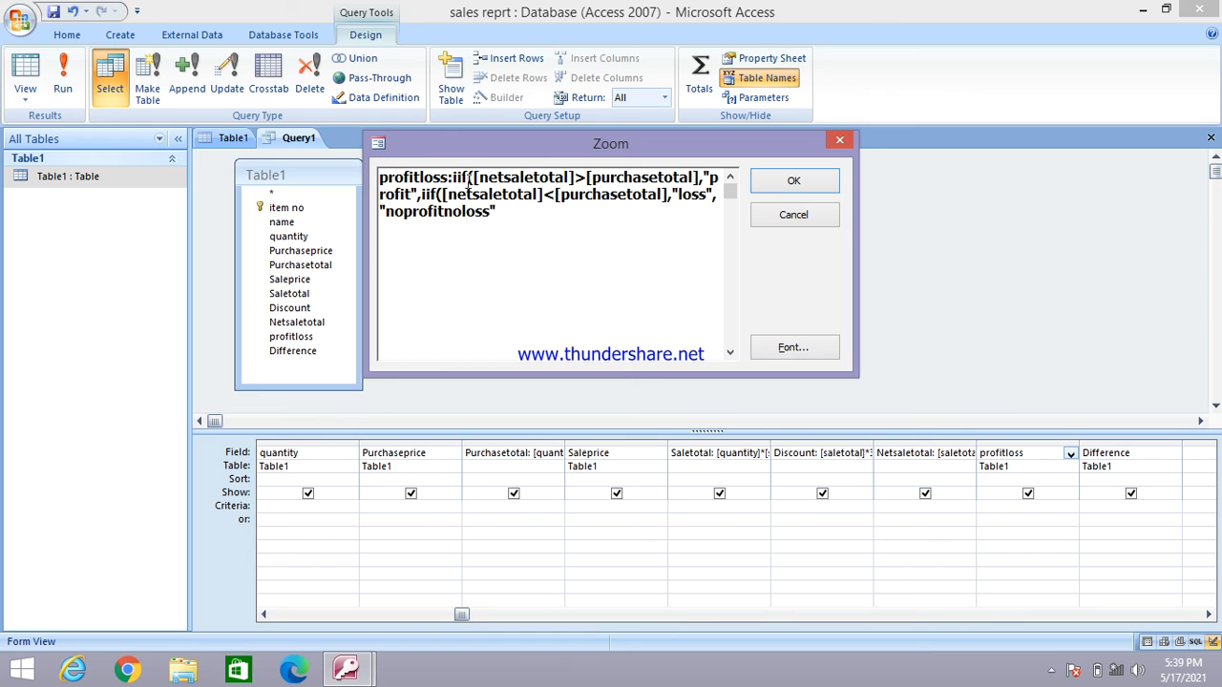
{"action": "left_click", "coordinate": [496, 211]}
{"action": "type", "text": "))"}
{"action": "left_click", "coordinate": [434, 212]}
{"action": "left_click", "coordinate": [792, 182]}
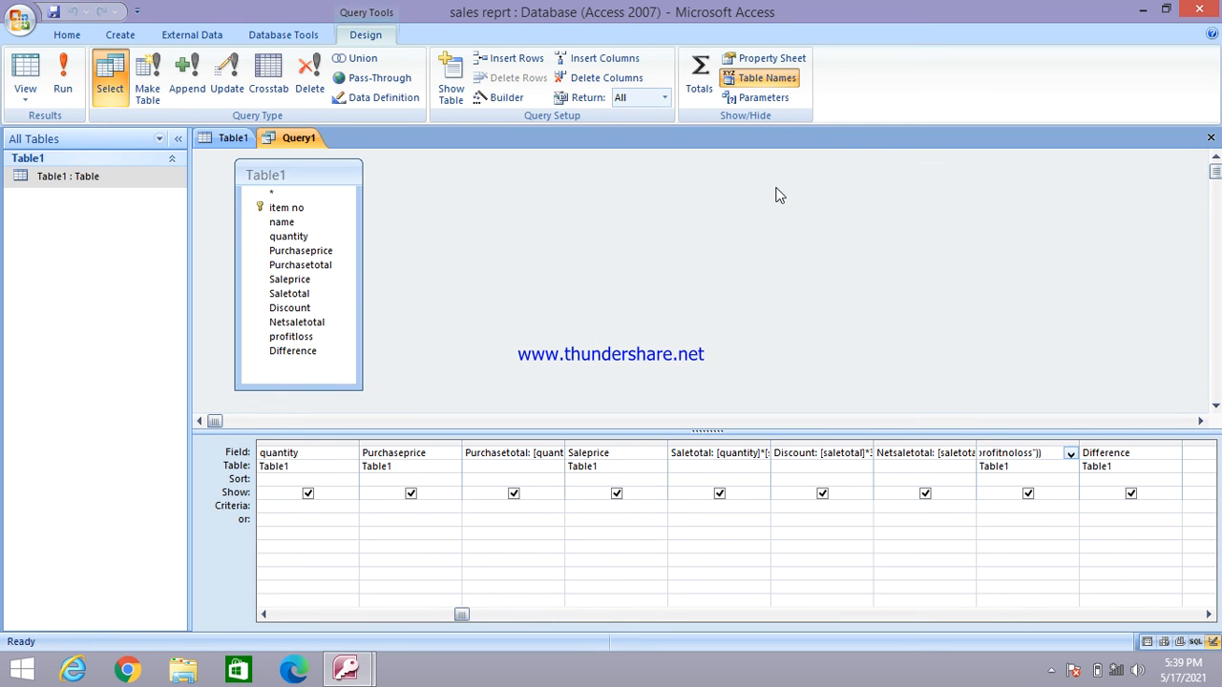
- Run the query to check the calculated profitloss column, and return to design view
{"action": "left_click", "coordinate": [62, 76]}
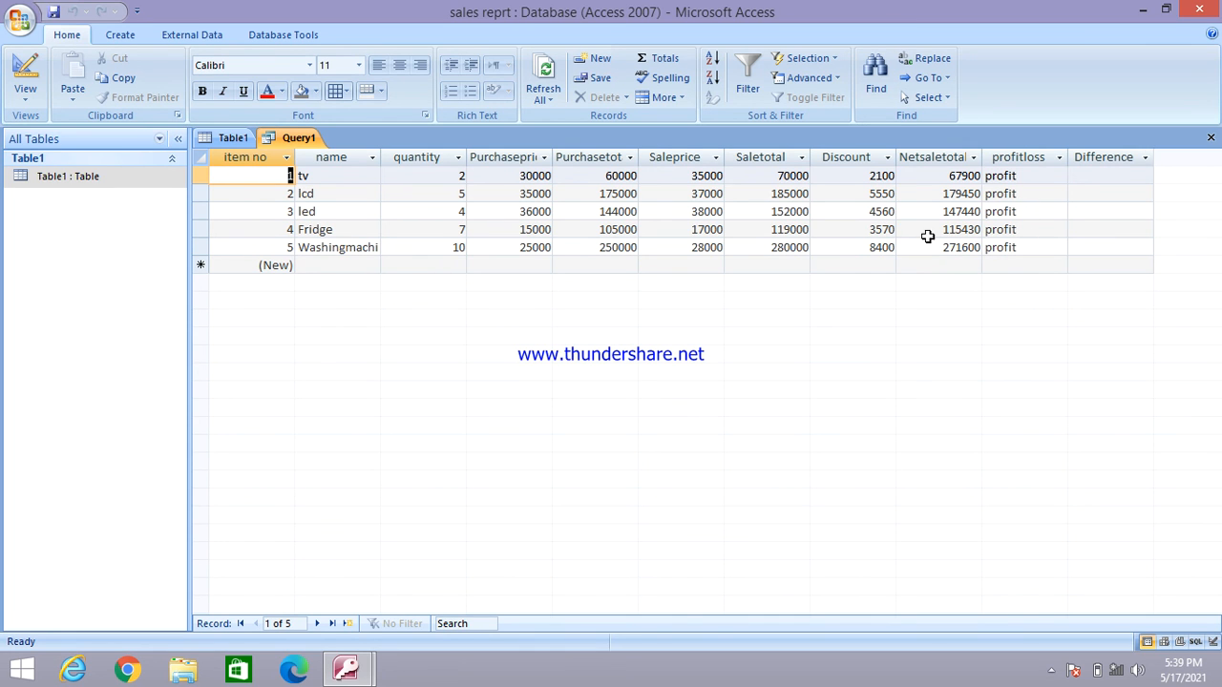
{"action": "left_click", "coordinate": [25, 91]}
{"action": "left_click", "coordinate": [61, 284]}
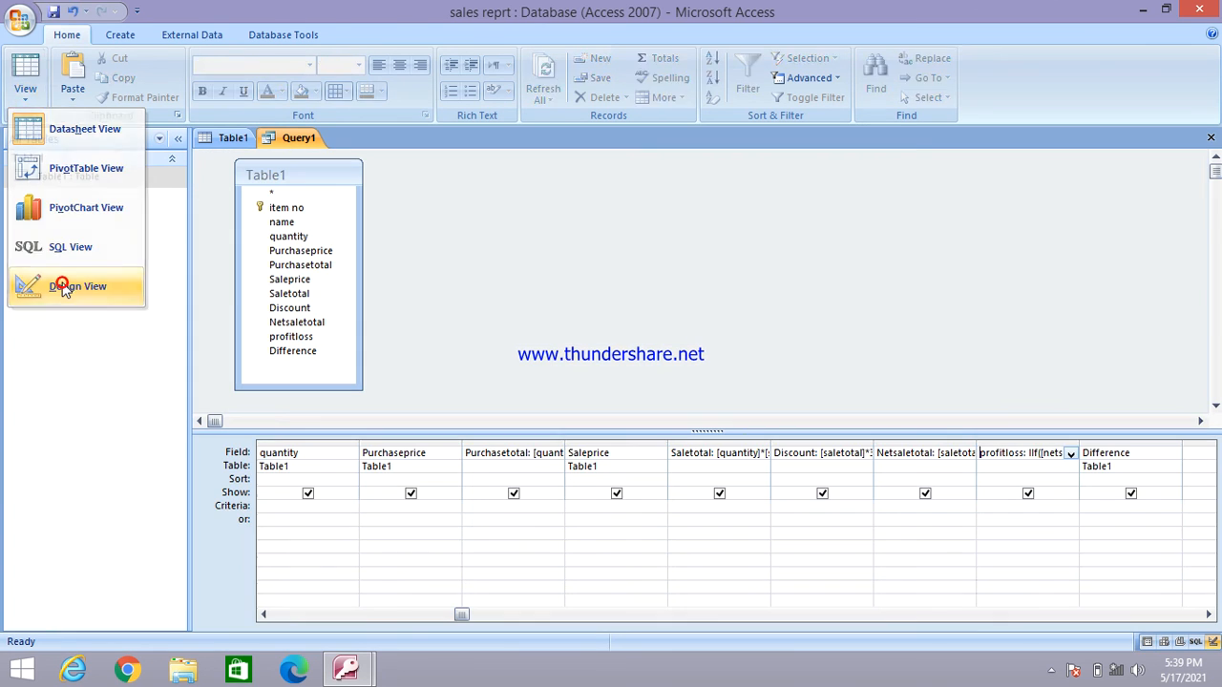
- Enter Difference:[netsaletotal]-[purchasetotal] for the Difference field in the Zoom editor, apply it, and run the query
{"action": "left_click", "coordinate": [1165, 455]}
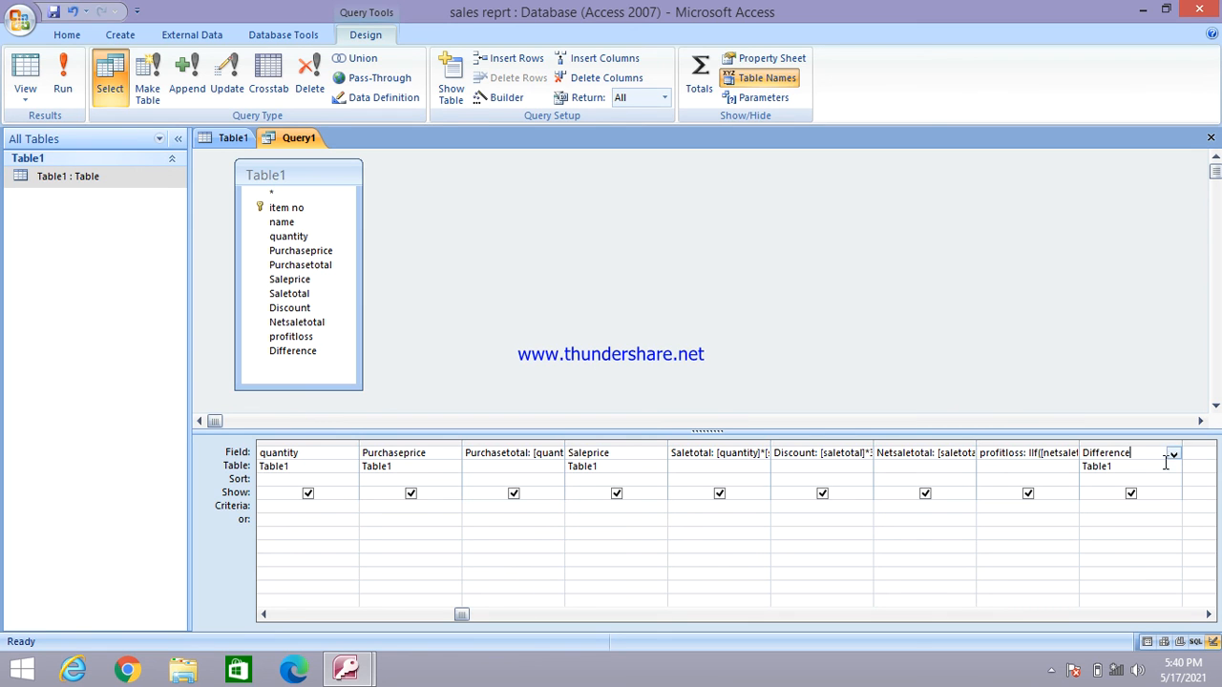
{"action": "right_click", "coordinate": [1178, 455]}
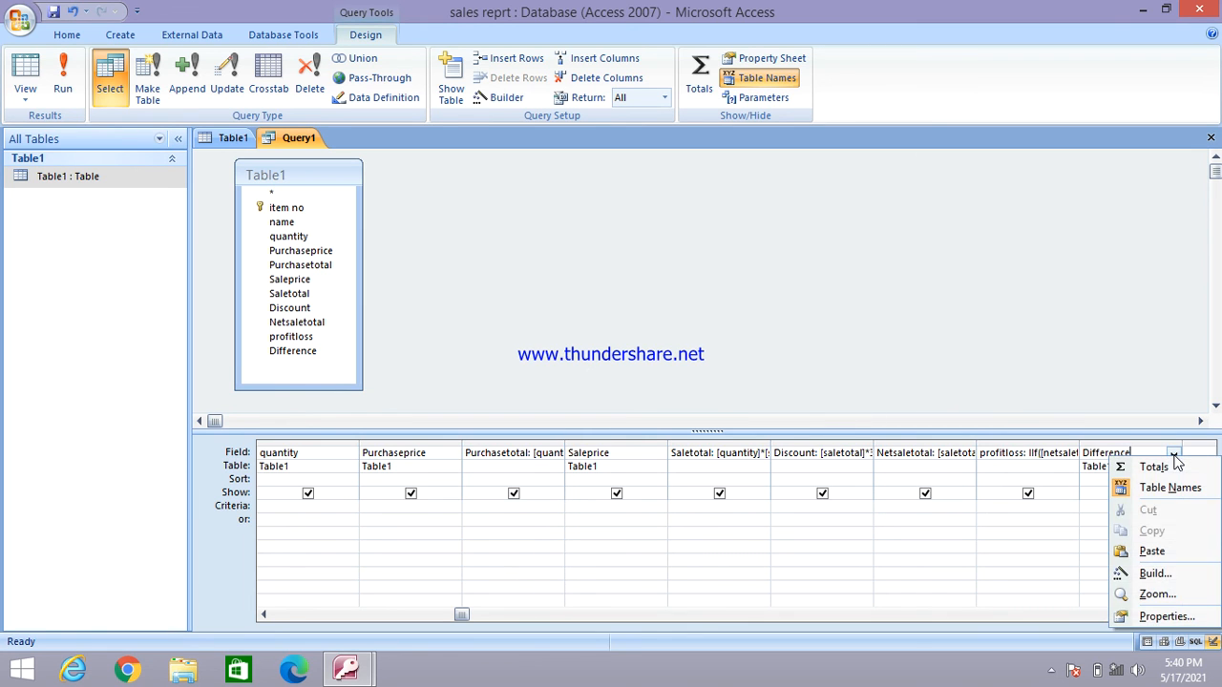
{"action": "left_click", "coordinate": [1156, 590]}
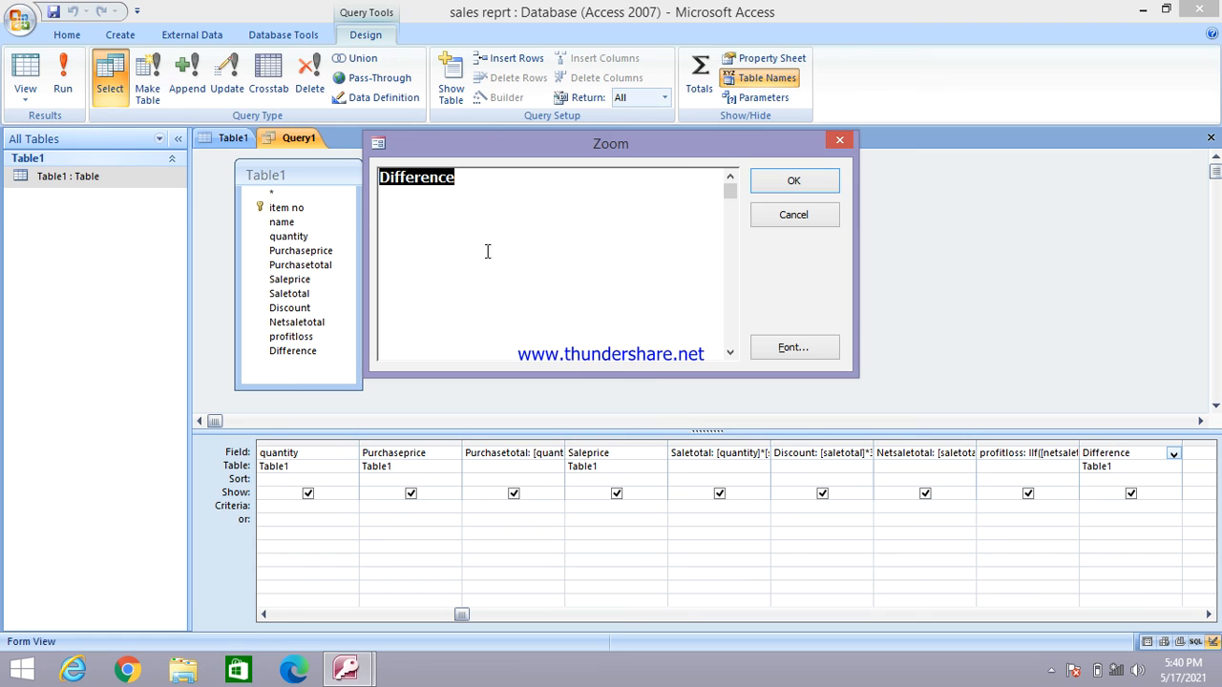
{"action": "left_click", "coordinate": [475, 183]}
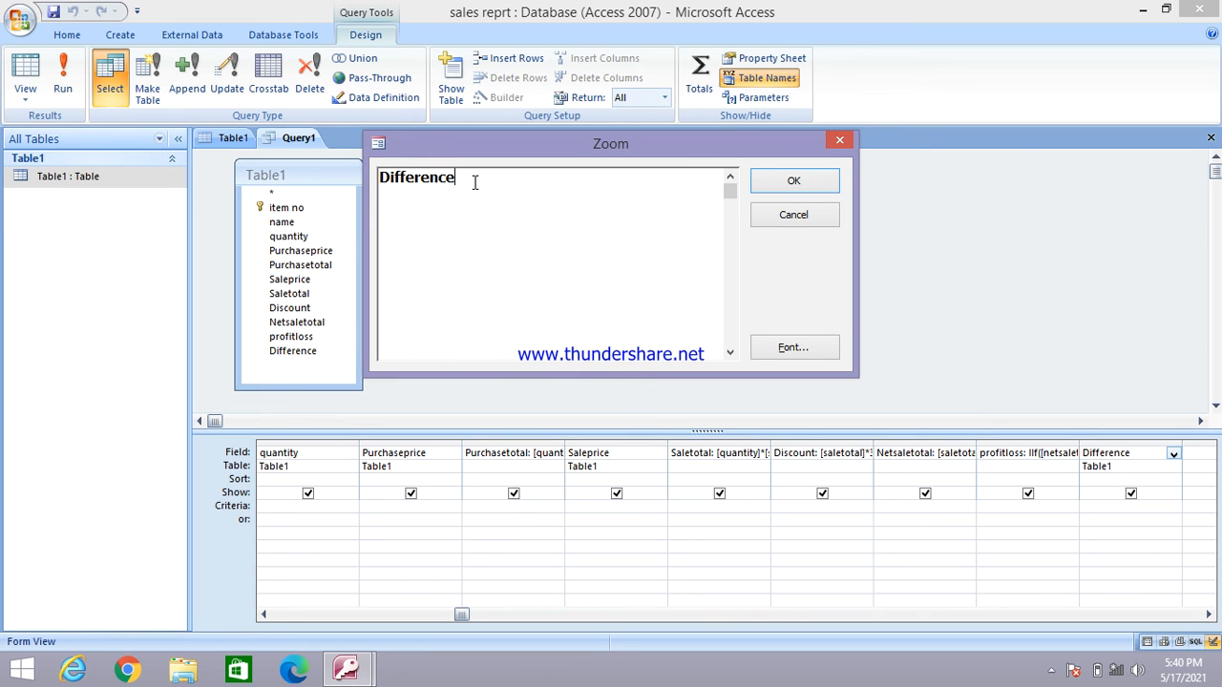
{"action": "type", "text": ":"}
{"action": "type", "text": "[netsaletotal]-[p"}
{"action": "type", "text": "u"}
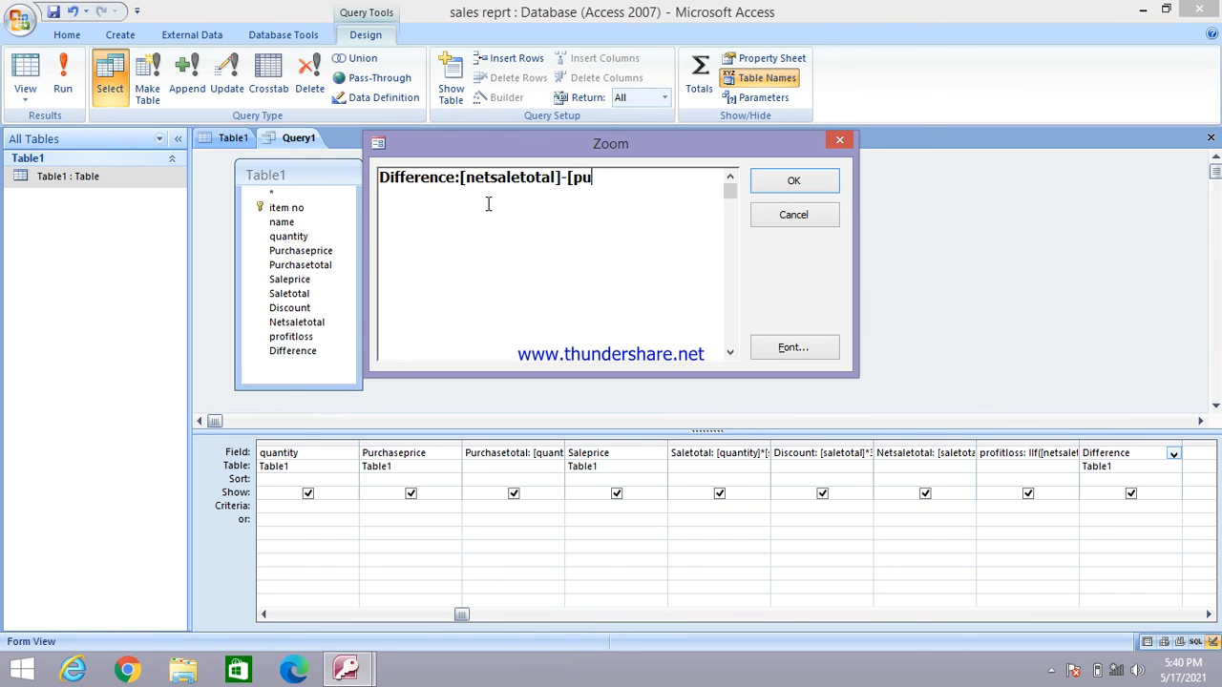
{"action": "type", "text": "rchasetotal"}
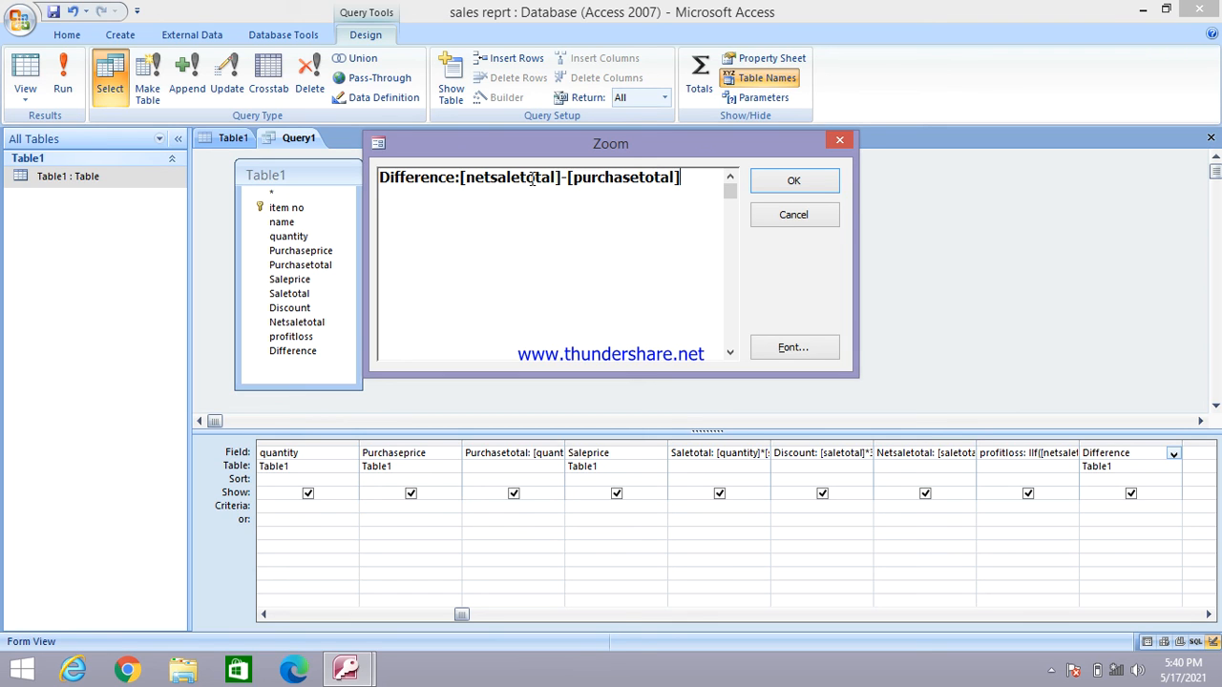
{"action": "left_click", "coordinate": [773, 183]}
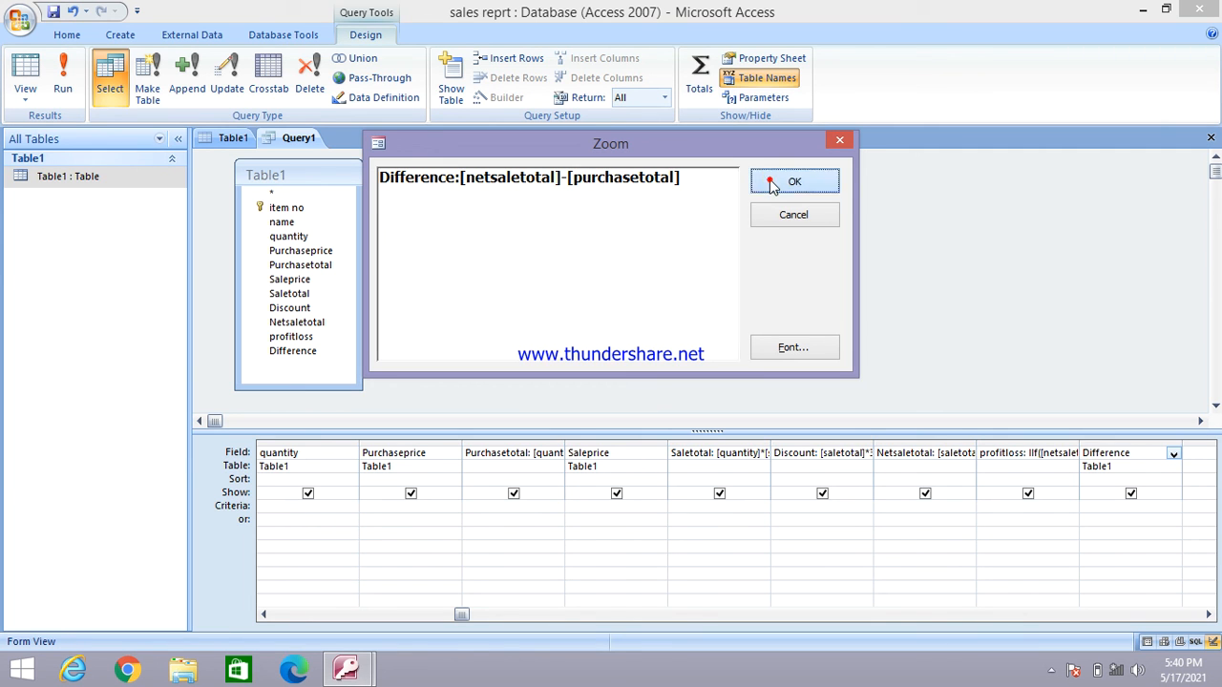
{"action": "left_click", "coordinate": [63, 84]}
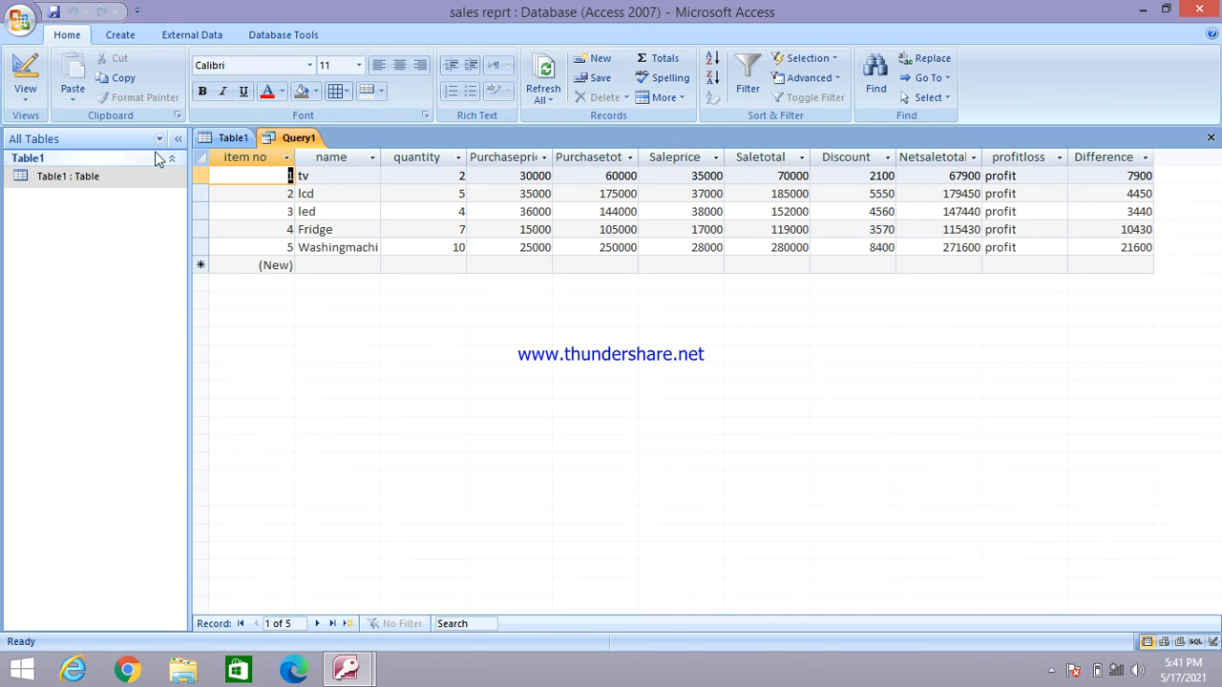
{"action": "left_click", "coordinate": [28, 109]}
{"action": "left_click", "coordinate": [28, 109]}
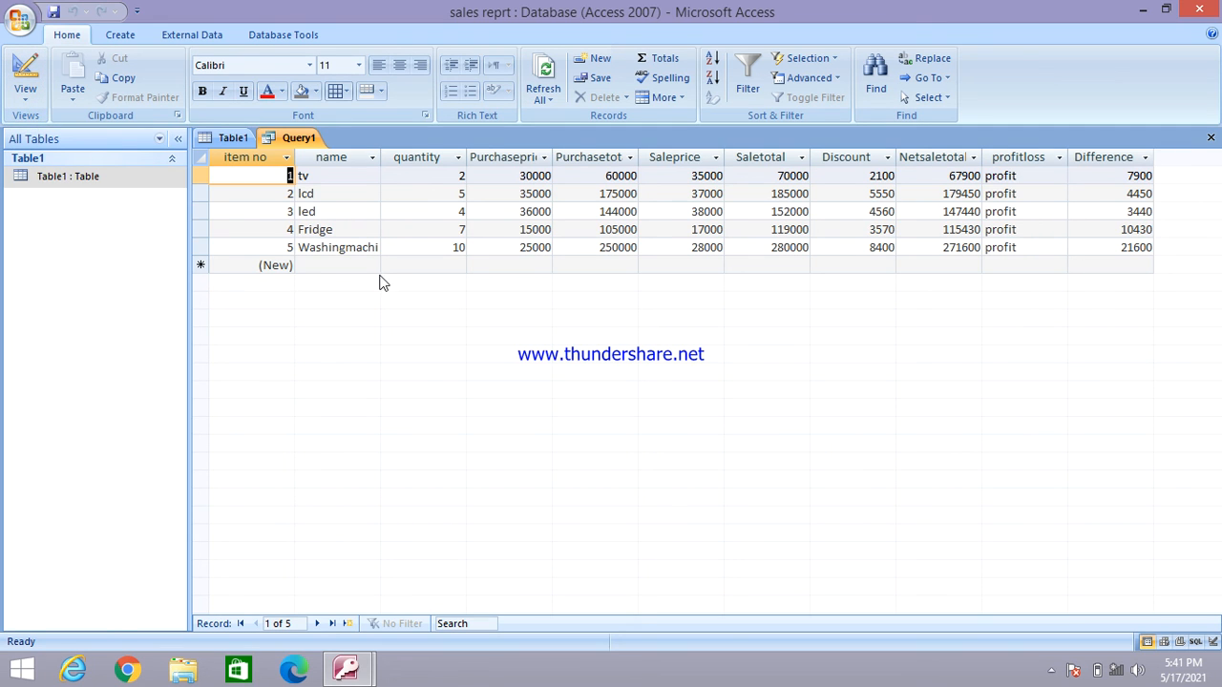
{"action": "left_click", "coordinate": [1050, 671]}
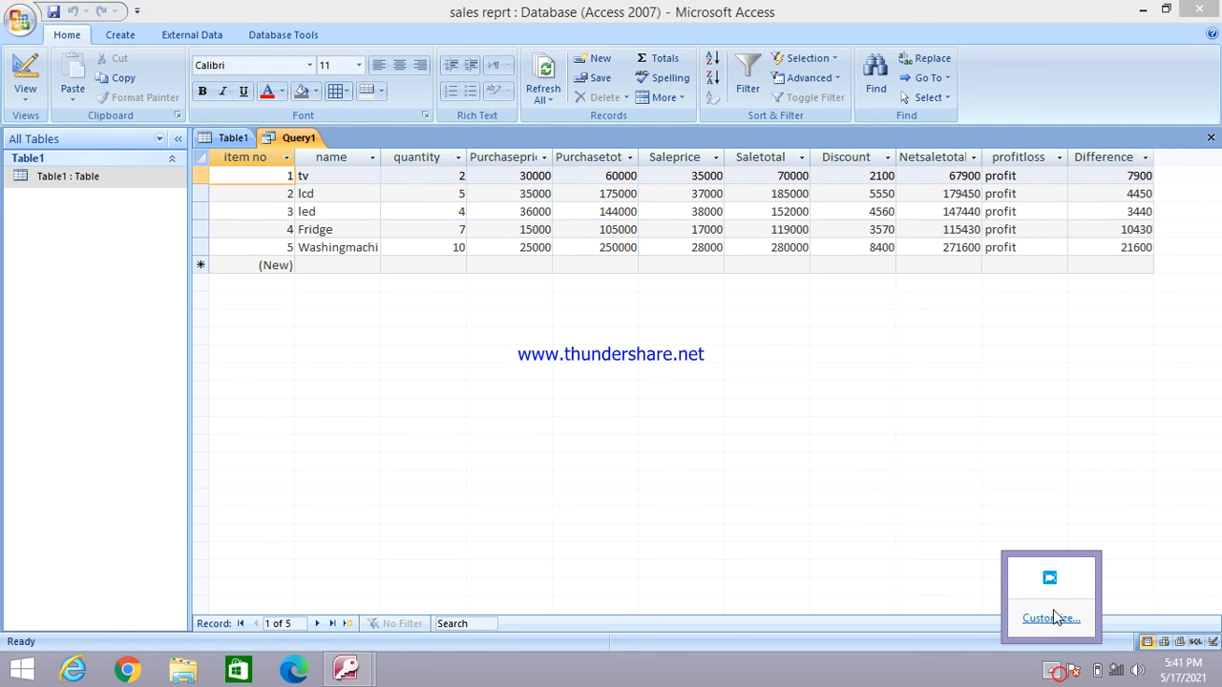